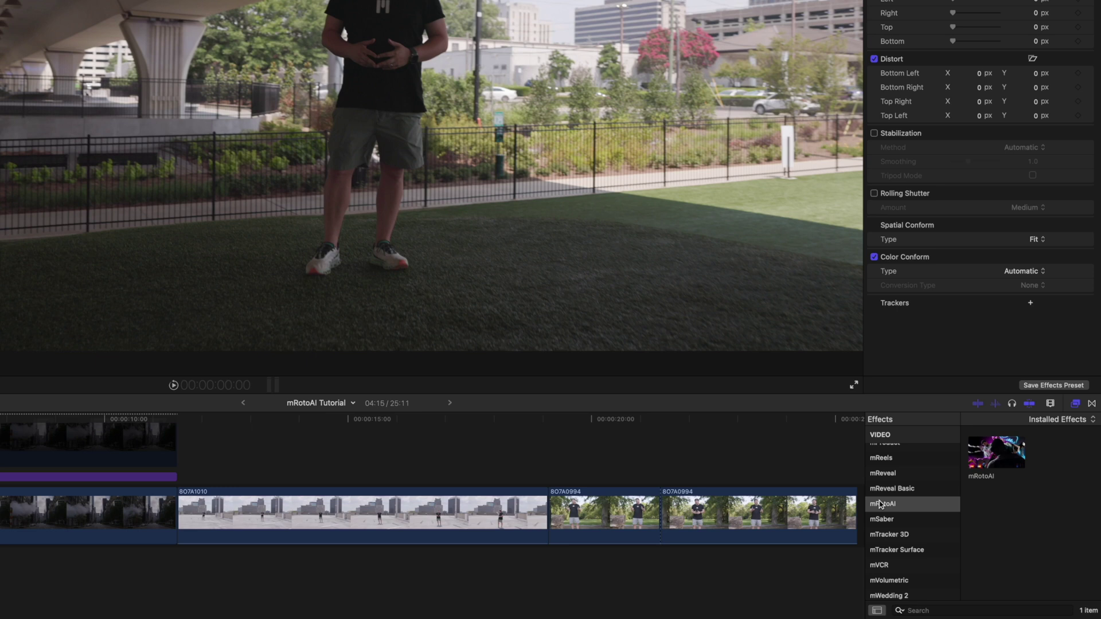
# Step: Apply mRotoAI to clip 807A1019, center its toolbar on the viewer and pick the stroke wand
pyautogui.moveTo(999, 457); pyautogui.dragTo(42, 467)
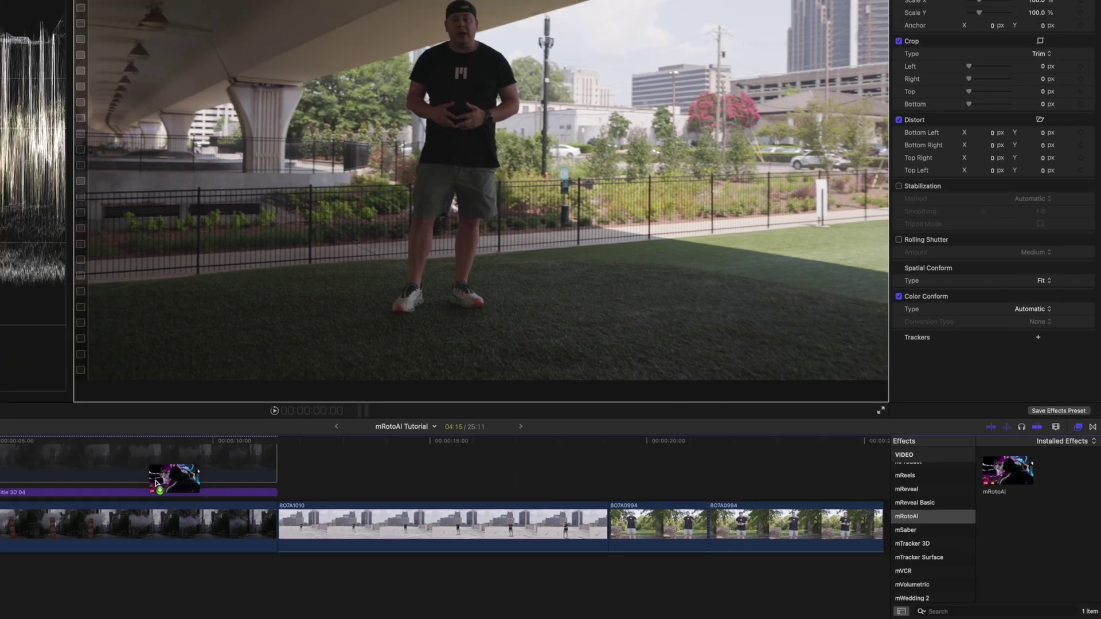
pyautogui.moveTo(156, 483); pyautogui.dragTo(120, 541)
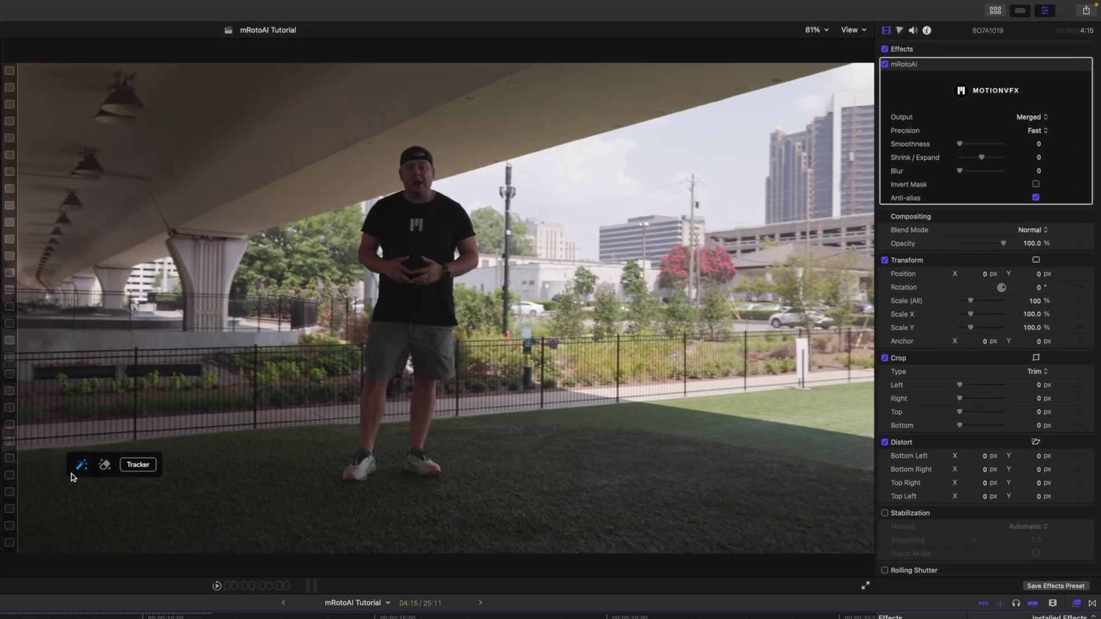
pyautogui.moveTo(72, 474); pyautogui.dragTo(483, 437)
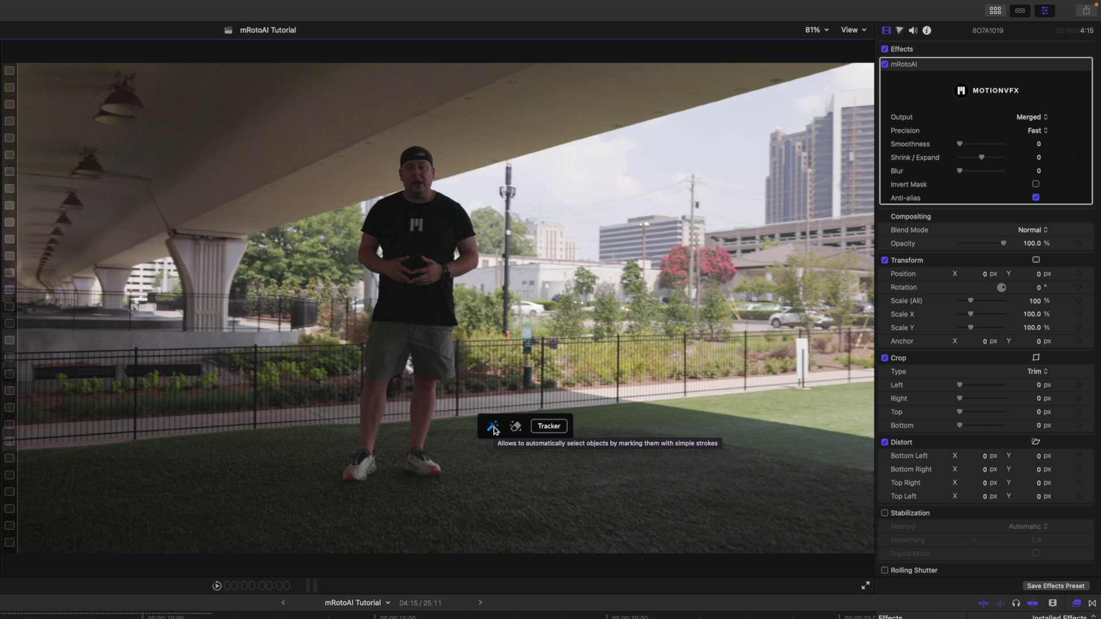
pyautogui.click(495, 431)
pyautogui.moveTo(496, 434)
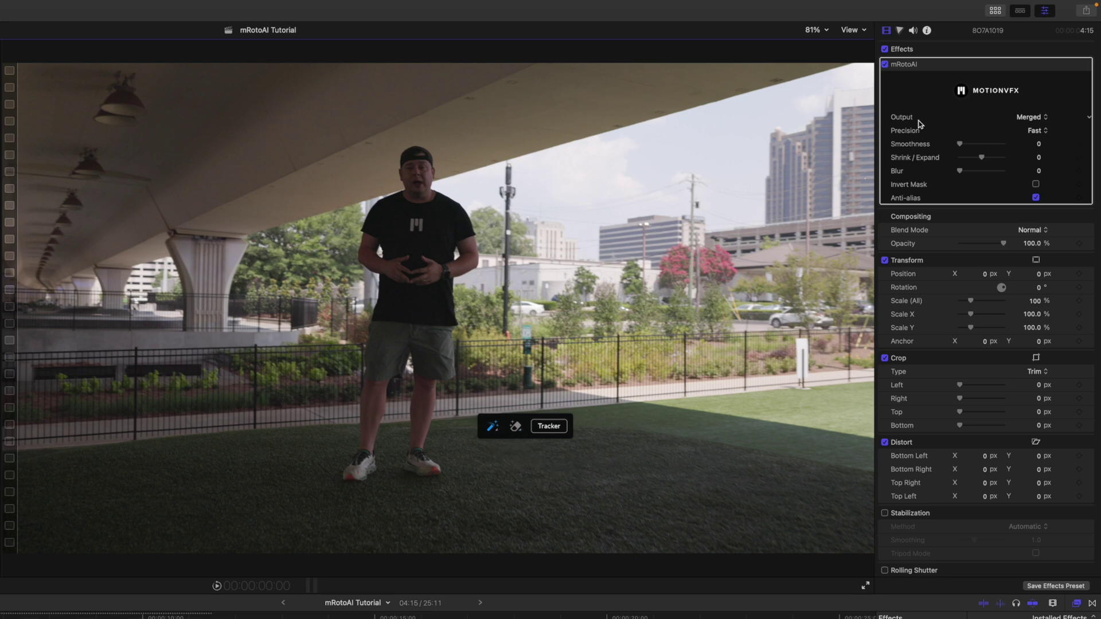
# Step: Change the presenter clip's mRotoAI Precision from Fast to Accurate
pyautogui.click(1038, 134)
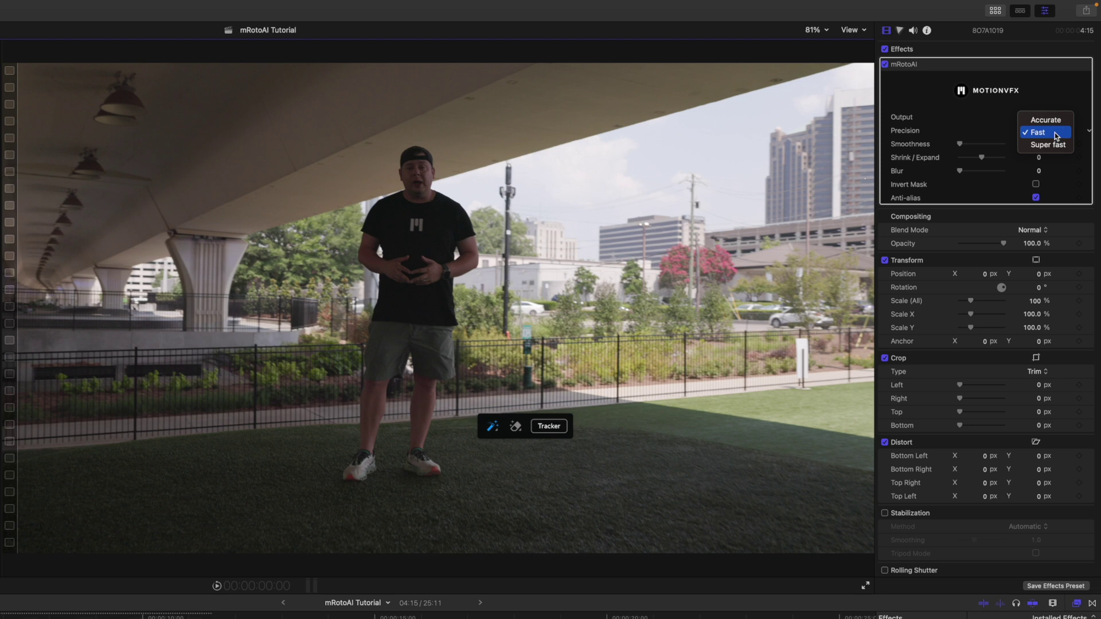
pyautogui.click(1050, 120)
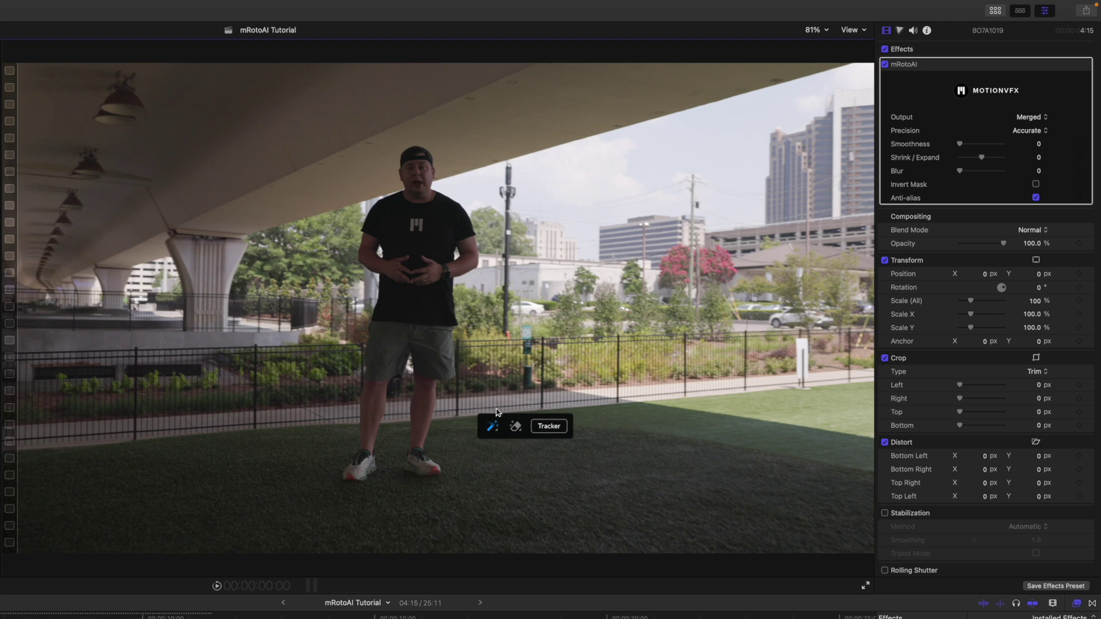
# Step: Stroke from the presenter's shoe up his leg to the shirt to select his whole figure
pyautogui.click(354, 471)
pyautogui.moveTo(364, 456)
pyautogui.mouseDown()
pyautogui.moveTo(389, 342)
pyautogui.moveTo(403, 321)
pyautogui.moveTo(427, 313)
pyautogui.moveTo(415, 444)
pyautogui.moveTo(430, 467)
pyautogui.moveTo(428, 380)
pyautogui.moveTo(449, 369)
pyautogui.moveTo(440, 275)
pyautogui.moveTo(466, 265)
pyautogui.moveTo(471, 245)
pyautogui.moveTo(462, 225)
pyautogui.moveTo(431, 234)
pyautogui.moveTo(414, 268)
pyautogui.moveTo(385, 266)
pyautogui.moveTo(365, 251)
pyautogui.moveTo(386, 218)
pyautogui.moveTo(407, 254)
pyautogui.moveTo(374, 365)
pyautogui.moveTo(407, 297)
pyautogui.moveTo(421, 228)
pyautogui.moveTo(396, 202)
pyautogui.moveTo(442, 208)
pyautogui.moveTo(408, 206)
pyautogui.moveTo(407, 157)
pyautogui.moveTo(431, 170)
pyautogui.moveTo(424, 177)
pyautogui.moveTo(463, 223)
pyautogui.mouseUp()
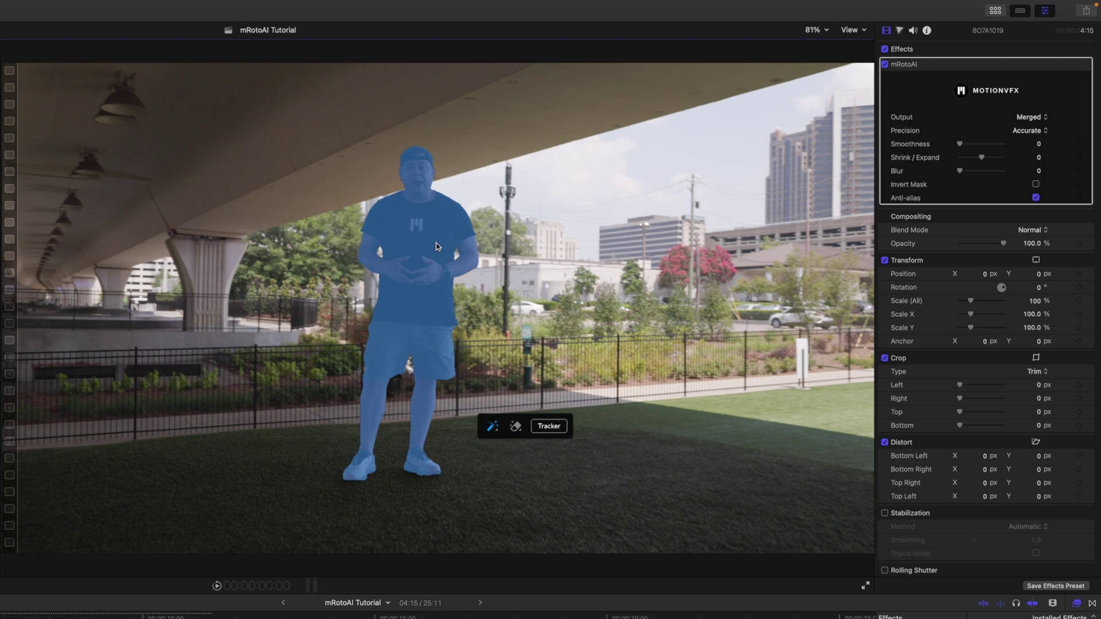
# Step: Track the presenter mask forwards across all 110 frames of the clip
pyautogui.click(562, 431)
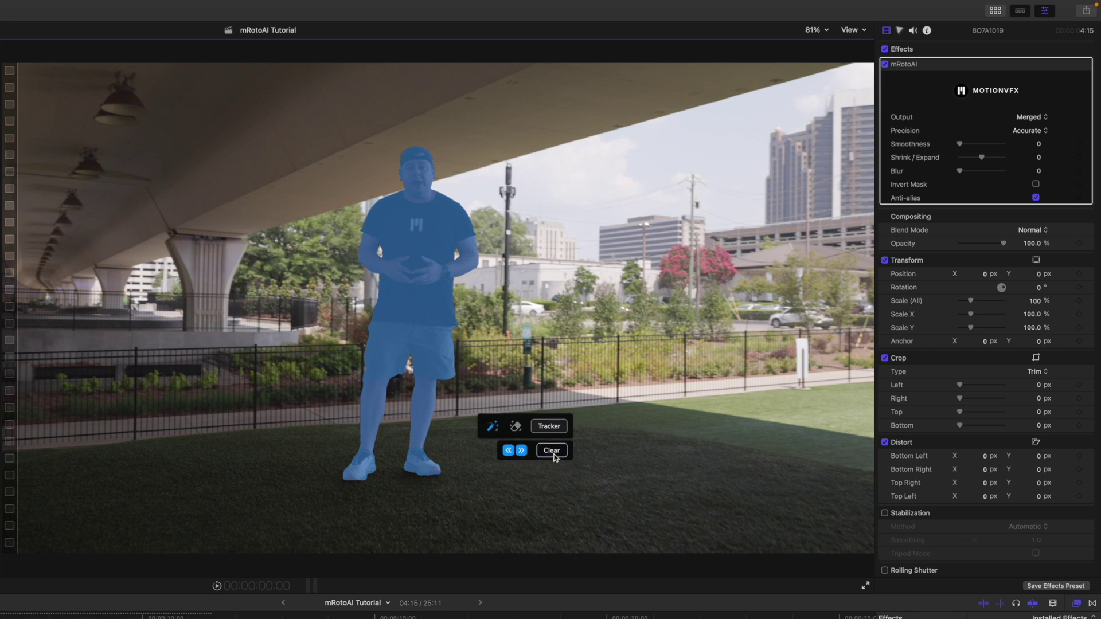
pyautogui.click(521, 451)
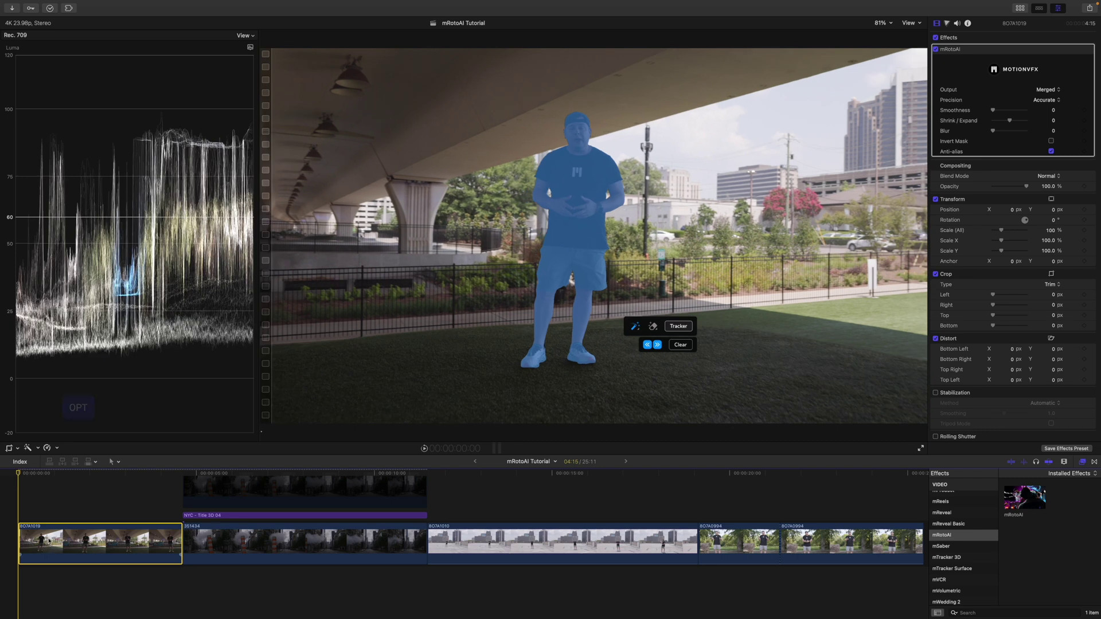
# Step: Duplicate the presenter clip onto a lane above and disable mRotoAI on the lower copy
pyautogui.moveTo(47, 539); pyautogui.dragTo(48, 497)
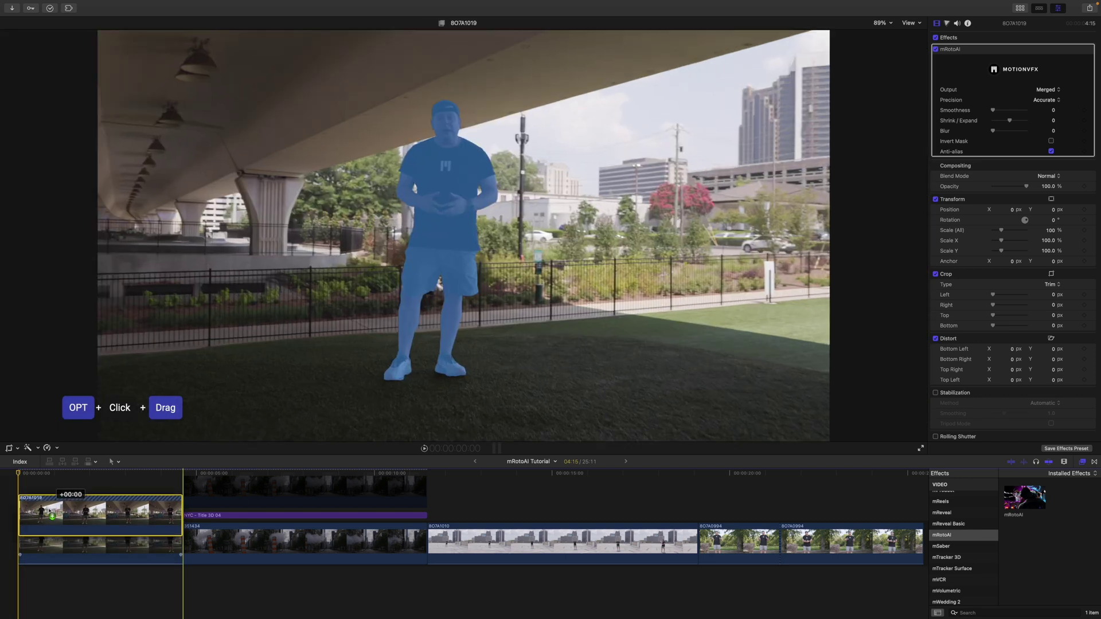
pyautogui.click(47, 539)
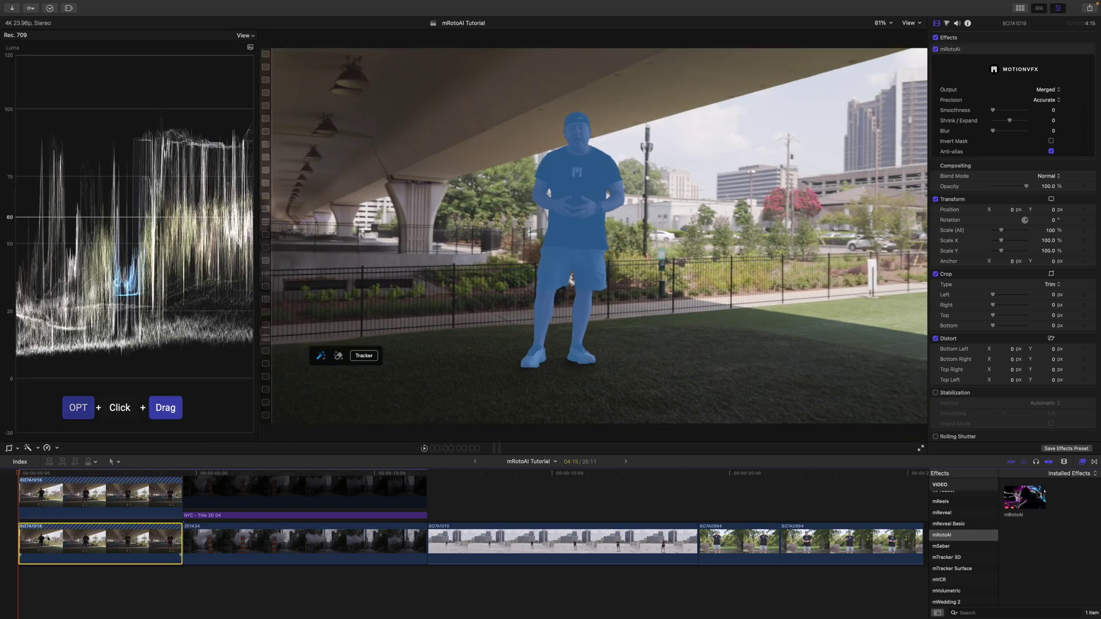
pyautogui.click(938, 62)
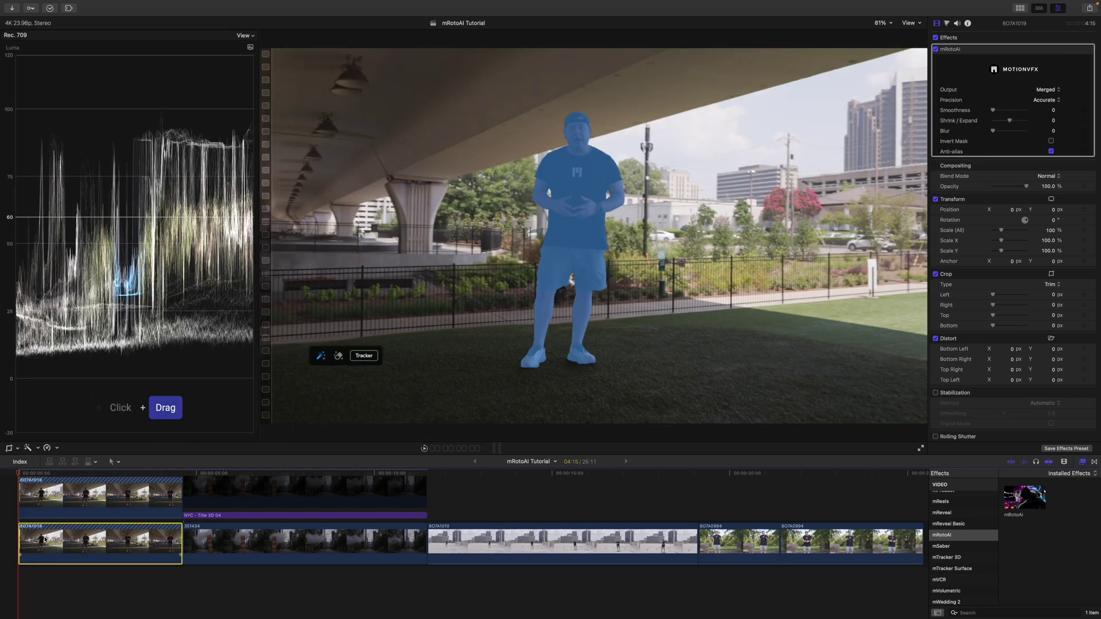
pyautogui.click(936, 48)
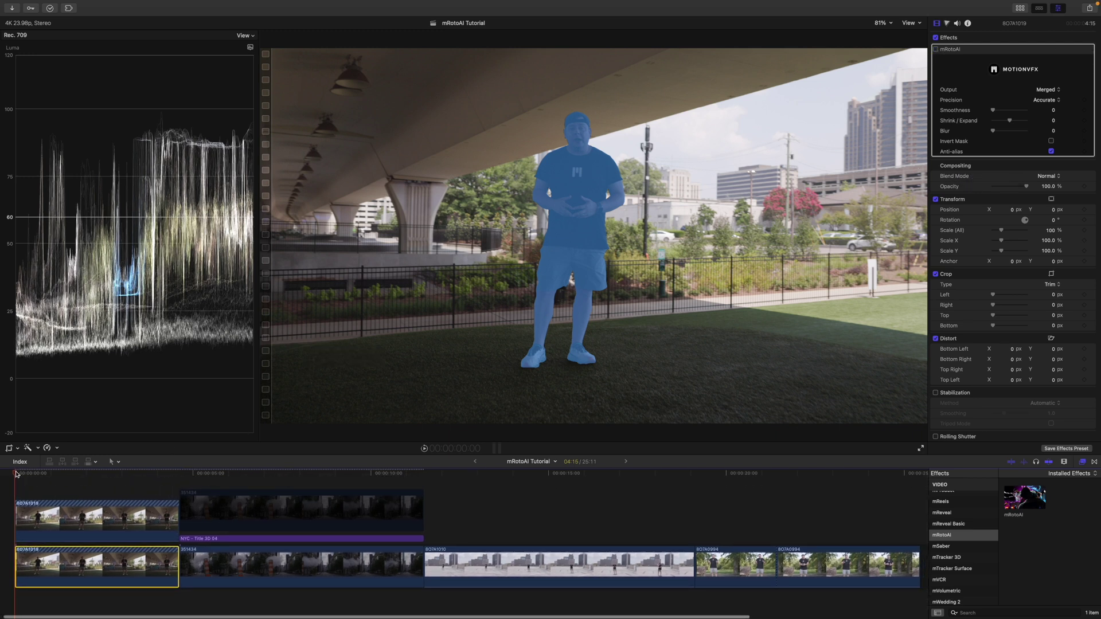
pyautogui.click(34, 508)
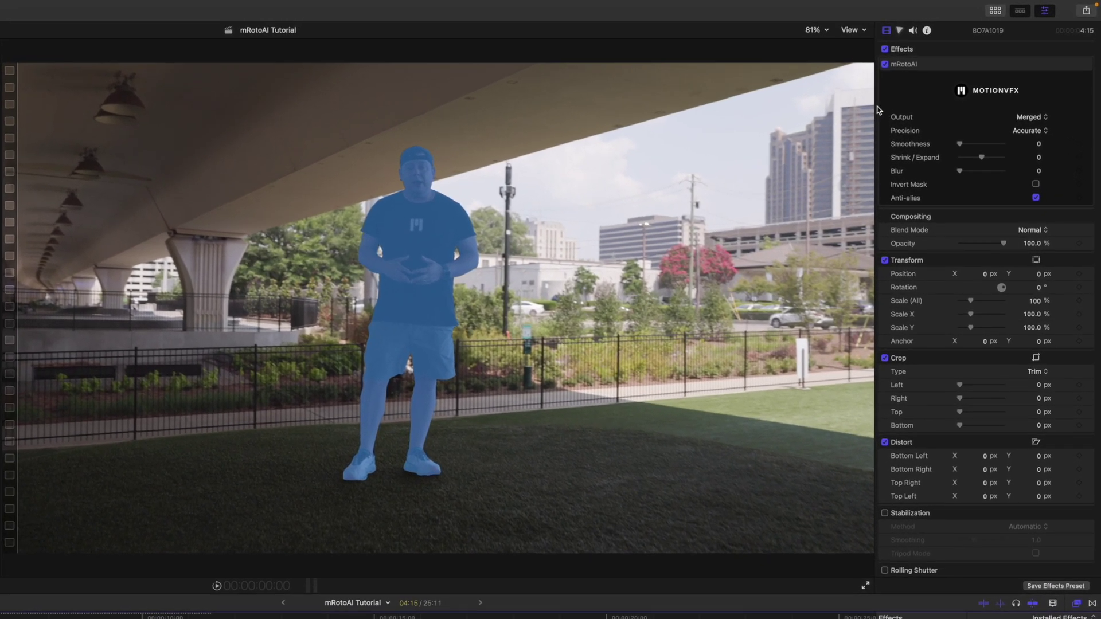
# Step: Set the upper copy's mRotoAI Output to Masked Video after previewing the Mask Only silhouette
pyautogui.moveTo(959, 52)
pyautogui.click(914, 67)
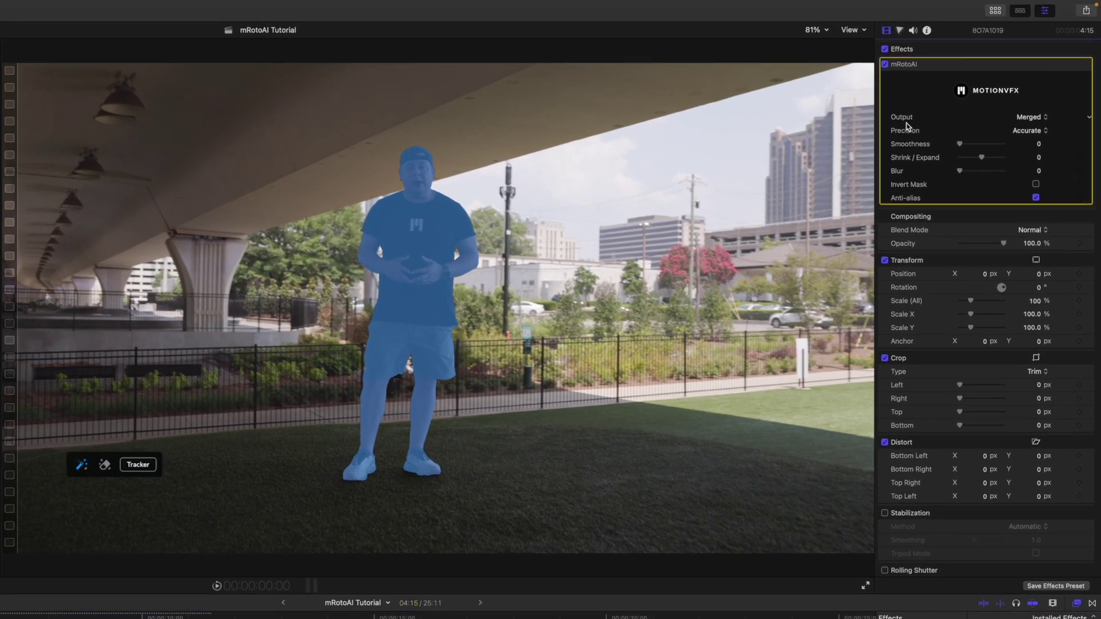
pyautogui.click(1036, 122)
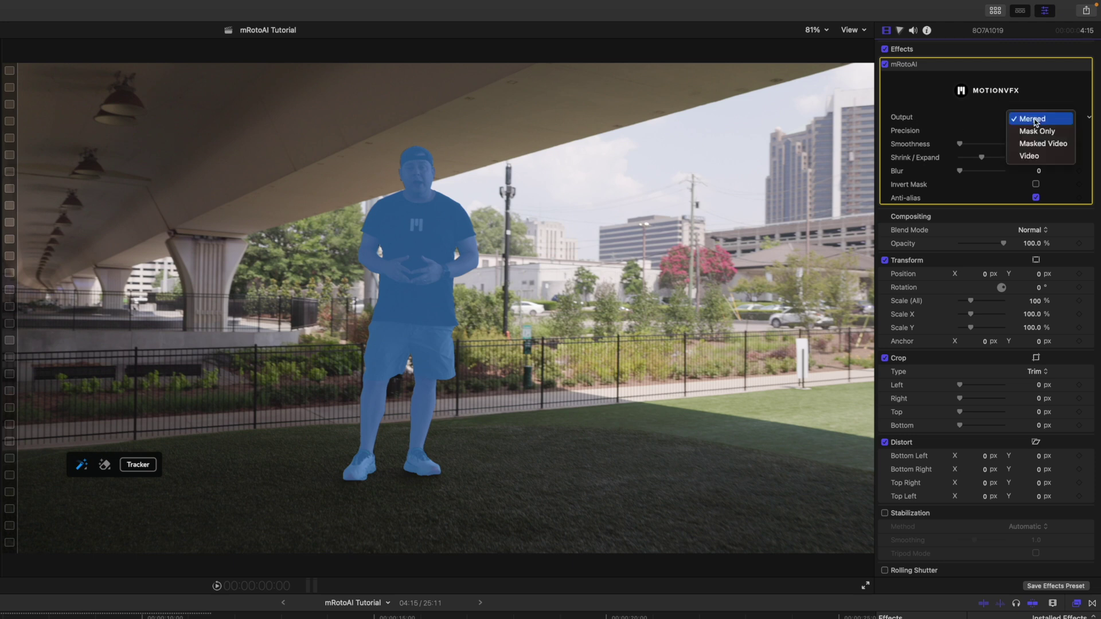
pyautogui.click(1035, 132)
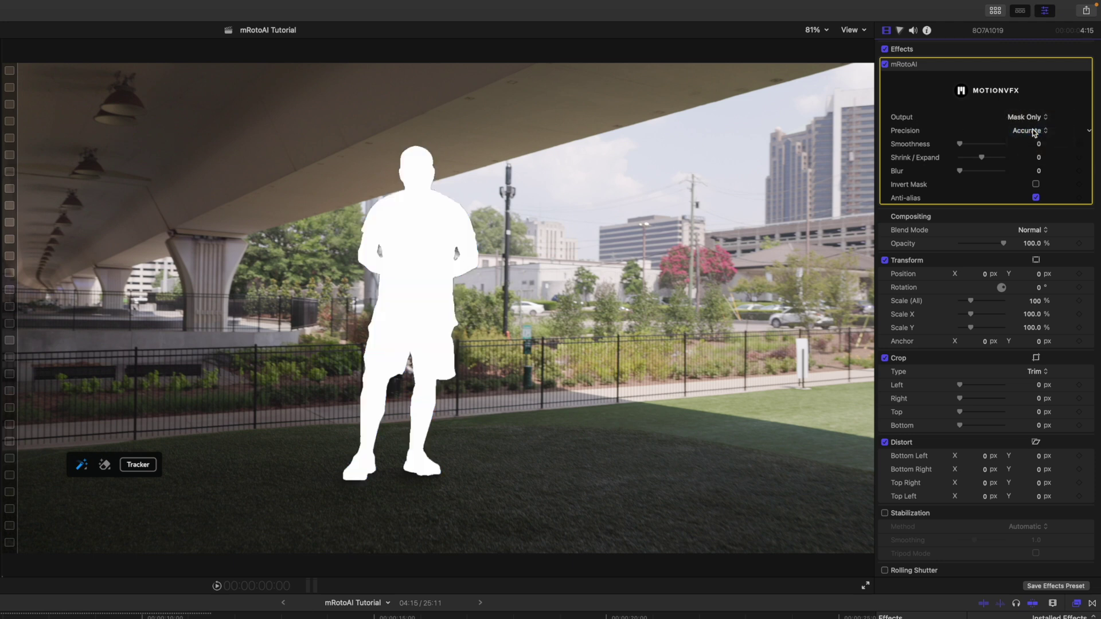
pyautogui.click(1038, 121)
pyautogui.click(1035, 131)
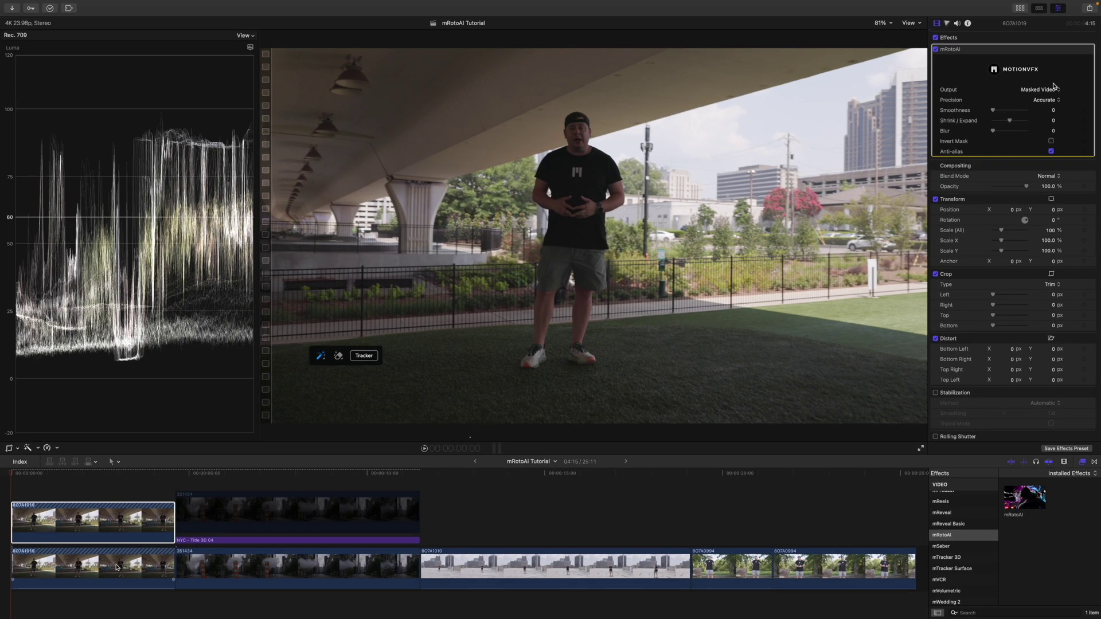
# Step: Compare against the lower clip, briefly showing full Video output before restoring Masked Video
pyautogui.click(117, 567)
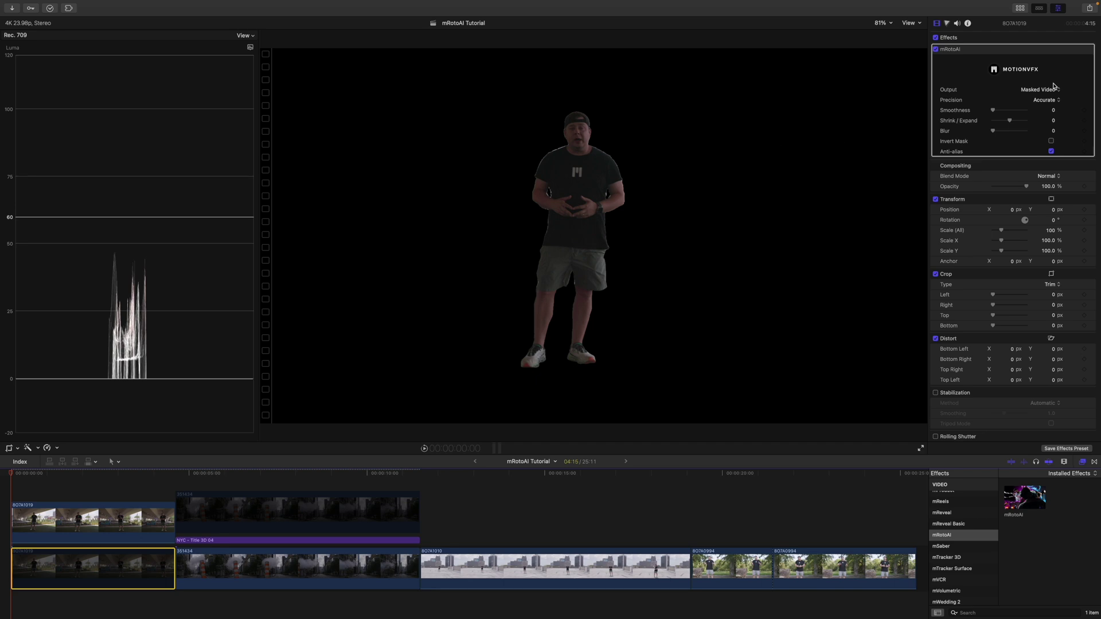
pyautogui.press('super+Up')
pyautogui.click(1054, 89)
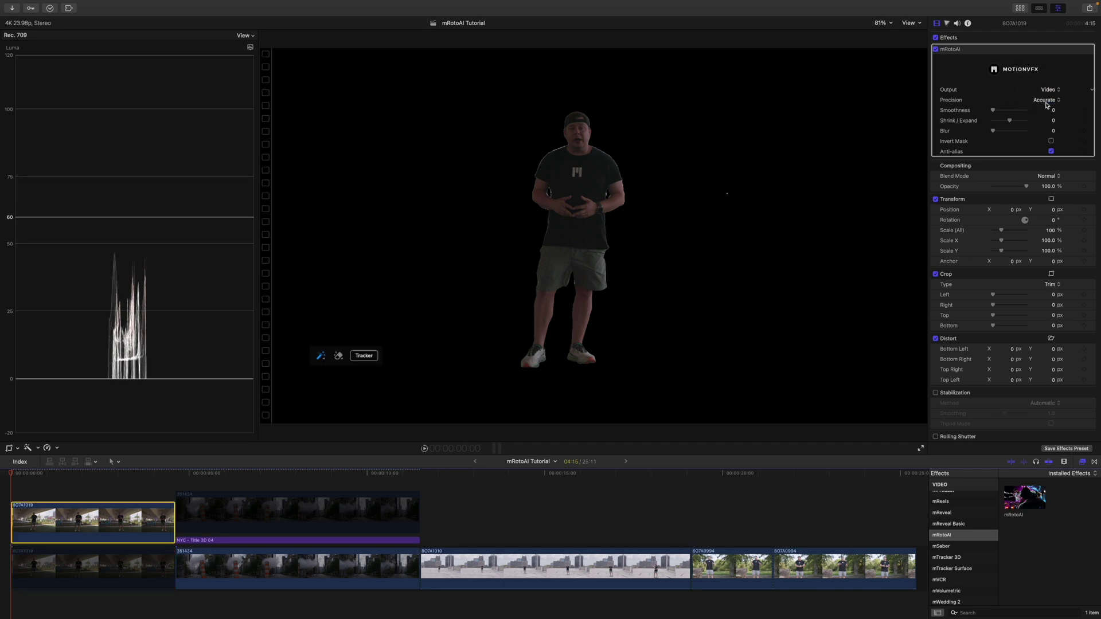
pyautogui.click(1046, 104)
pyautogui.click(1050, 91)
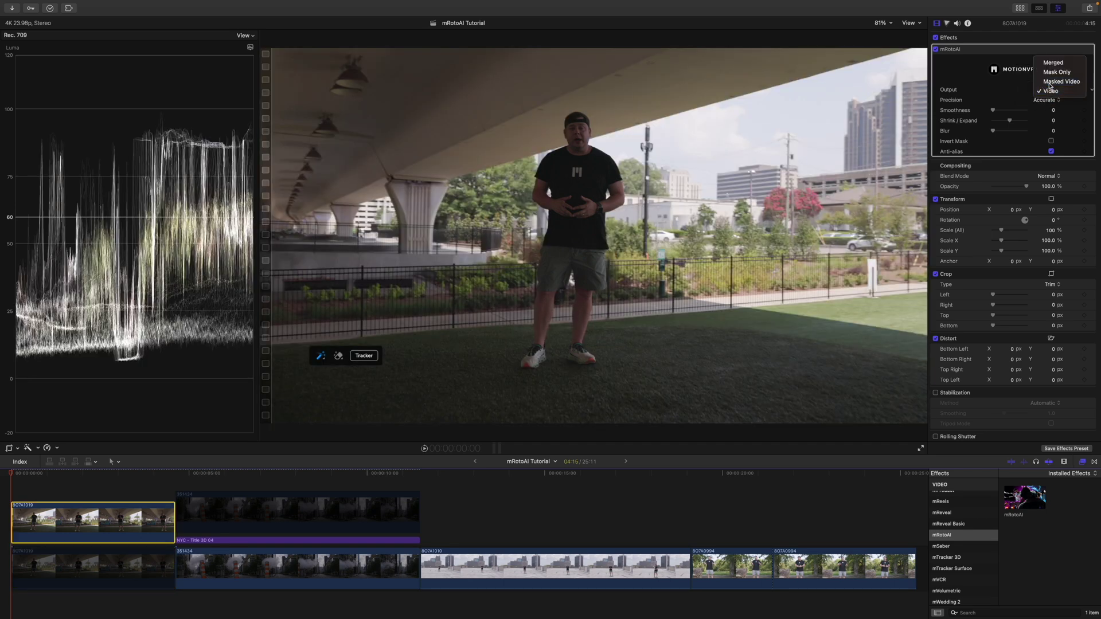
pyautogui.click(1050, 84)
pyautogui.click(45, 568)
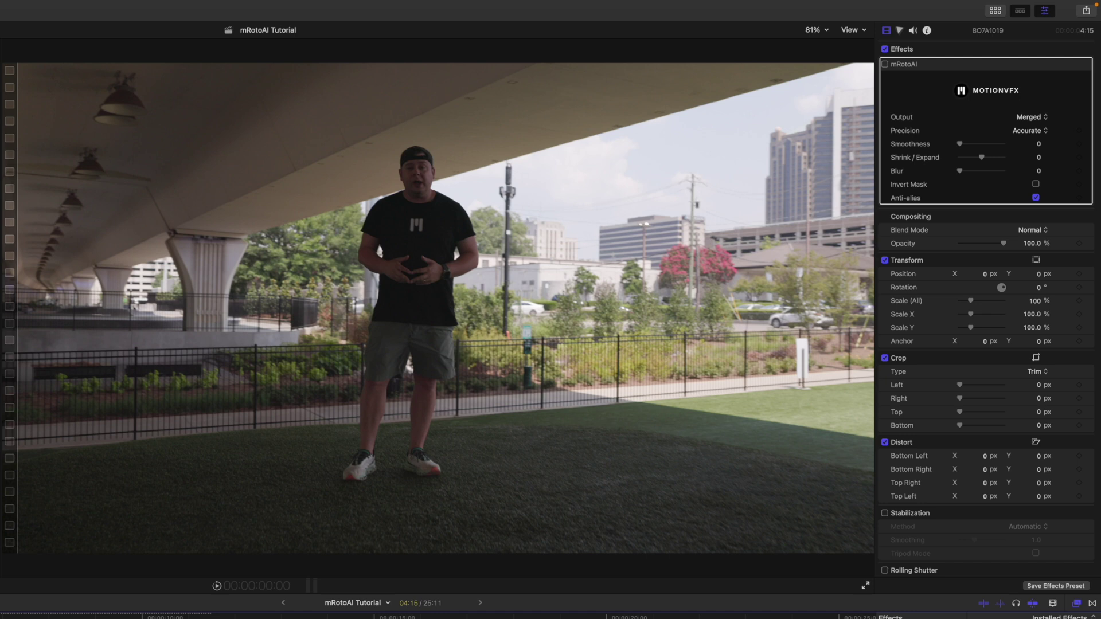
# Step: Raise the presenter's highlights to 79%, set mask Smoothness 0 and Shrink/Expand -0.22, then play
pyautogui.click(901, 31)
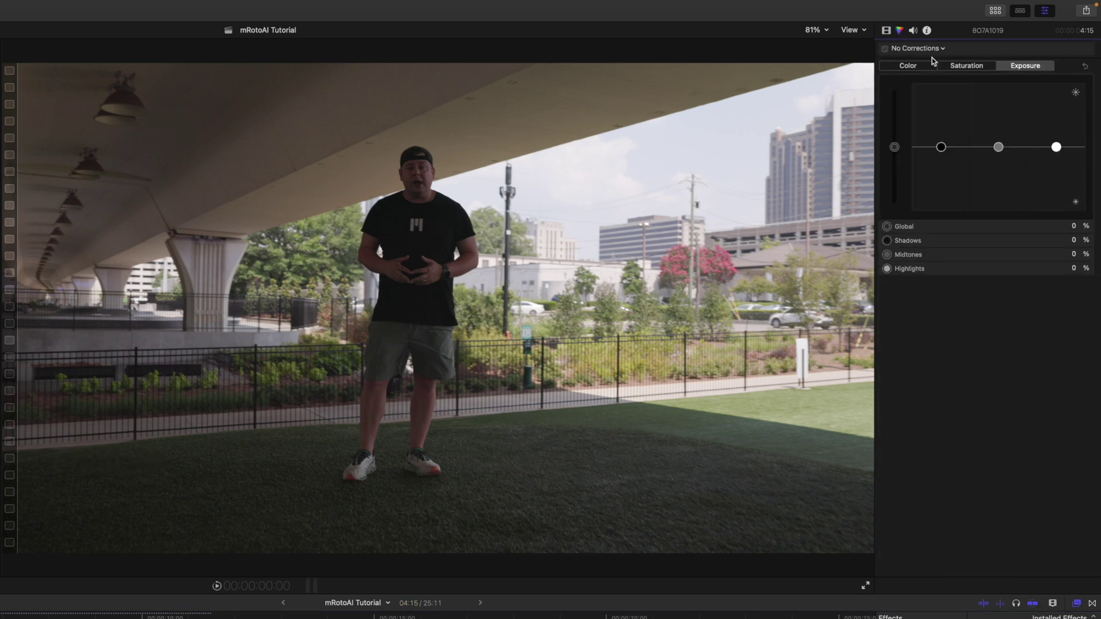
pyautogui.moveTo(1056, 147); pyautogui.dragTo(1037, 90)
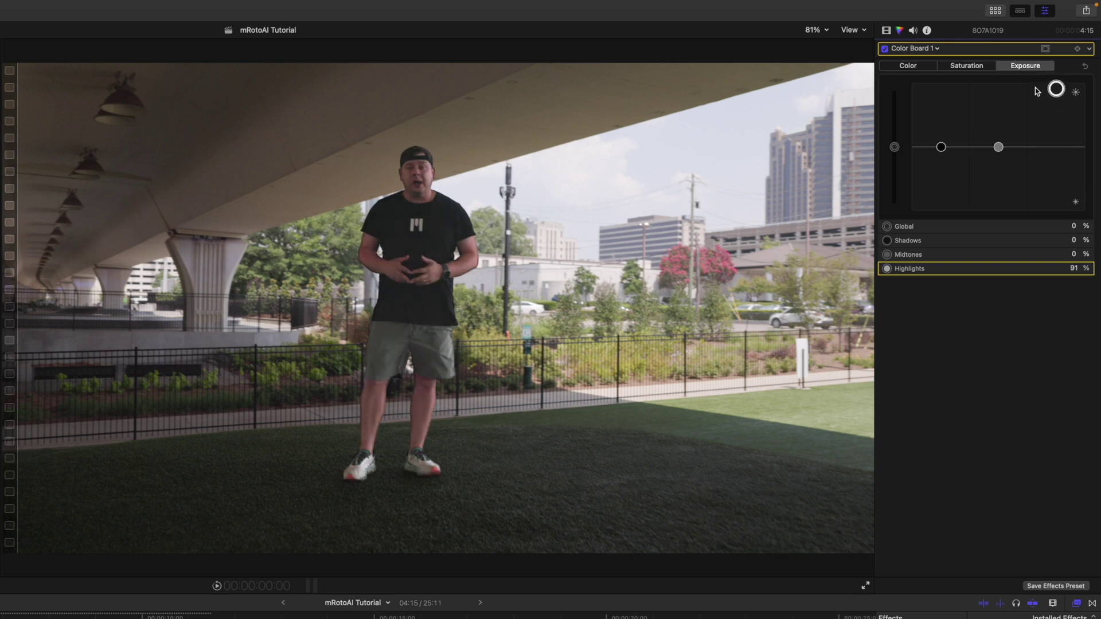
pyautogui.click(886, 29)
pyautogui.click(916, 66)
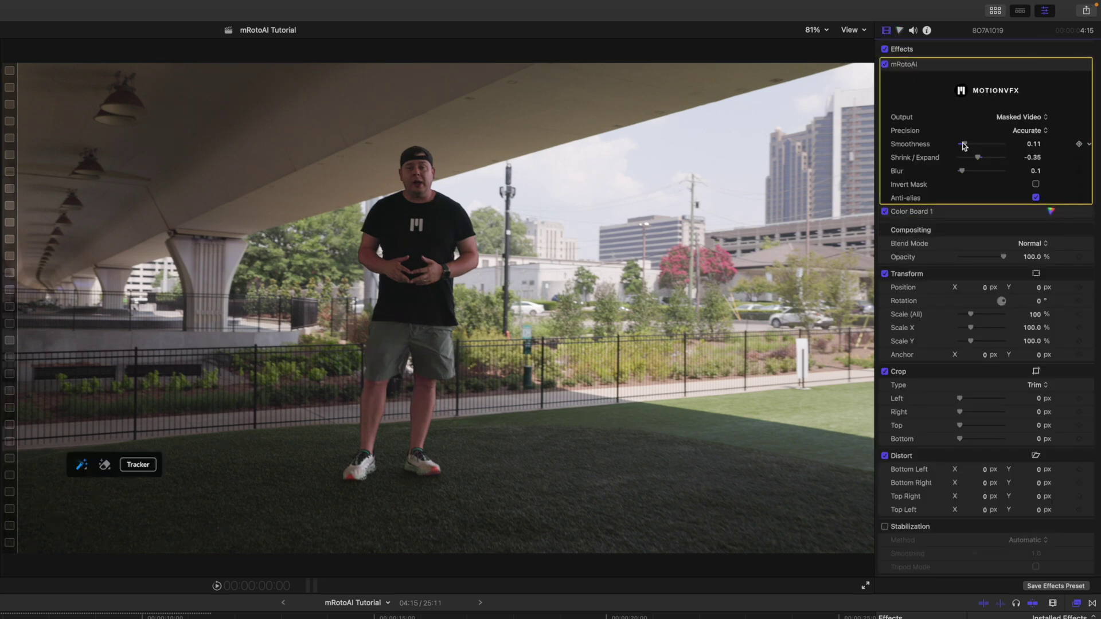
pyautogui.moveTo(963, 145); pyautogui.dragTo(978, 158)
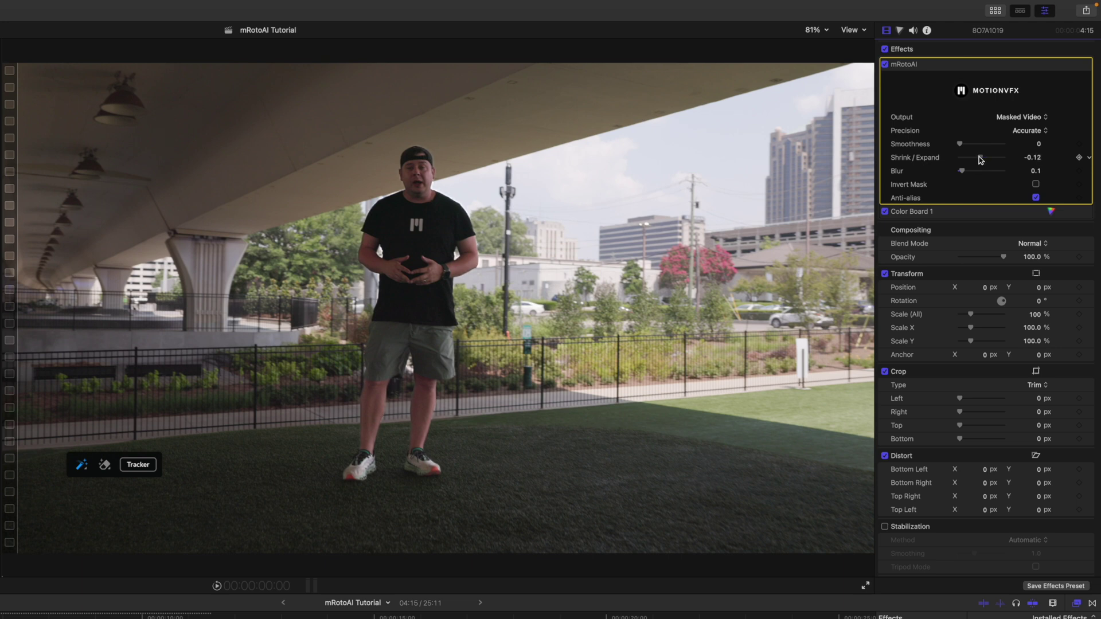
pyautogui.moveTo(980, 159); pyautogui.dragTo(979, 159)
pyautogui.press('space')
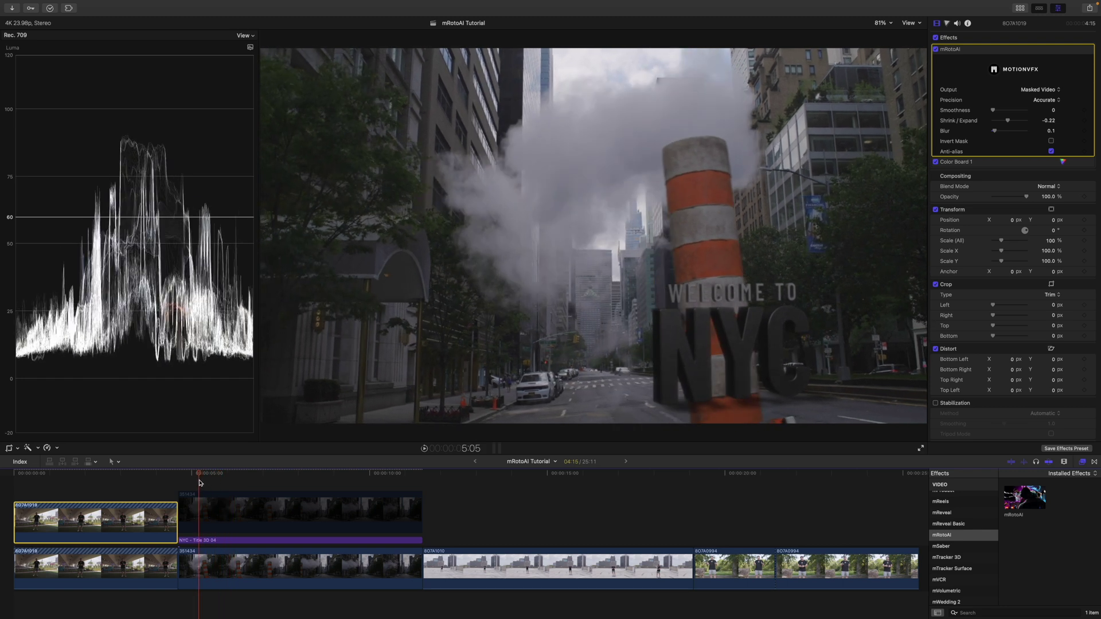
# Step: Enable street clip 351434, apply mRotoAI and stroke up the orange-white bollard to mask it
pyautogui.click(199, 503)
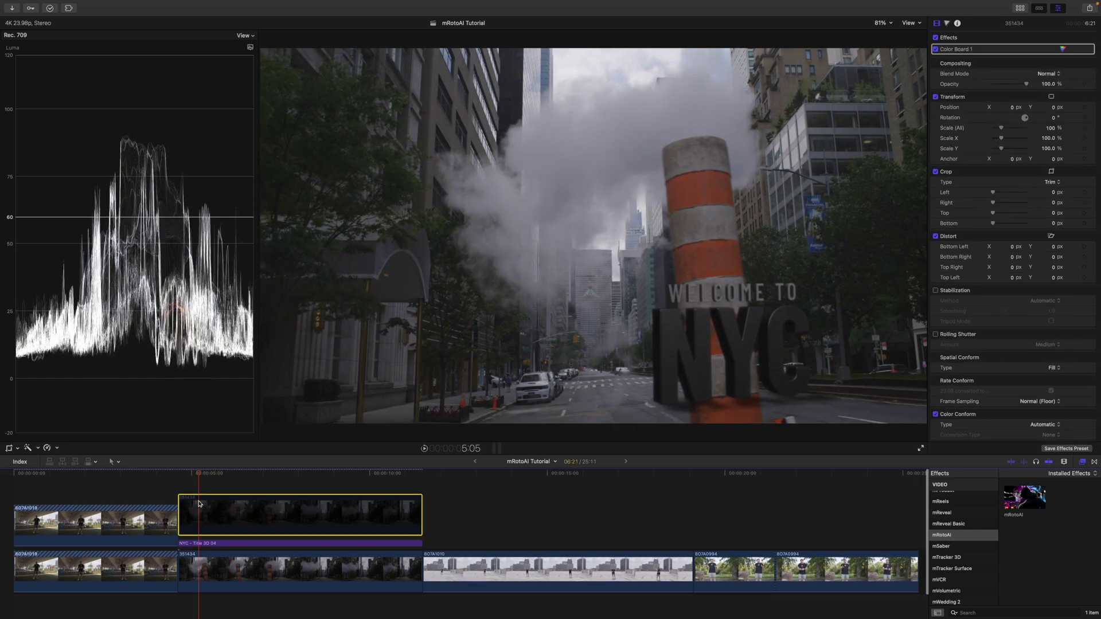
pyautogui.press('v')
pyautogui.press('Up')
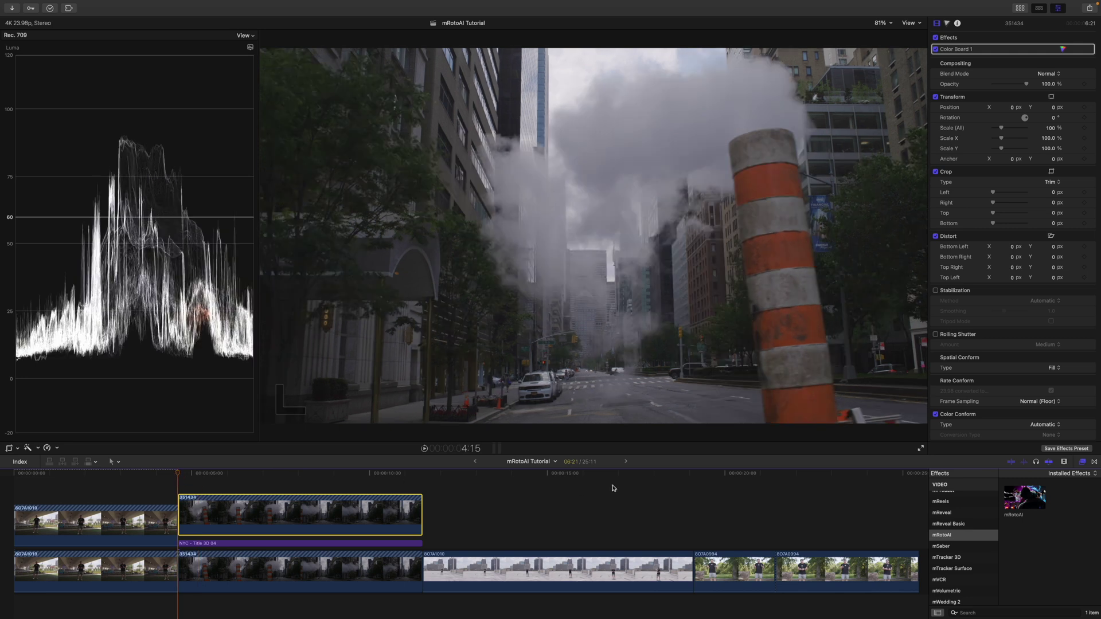
pyautogui.moveTo(1018, 499); pyautogui.dragTo(285, 508)
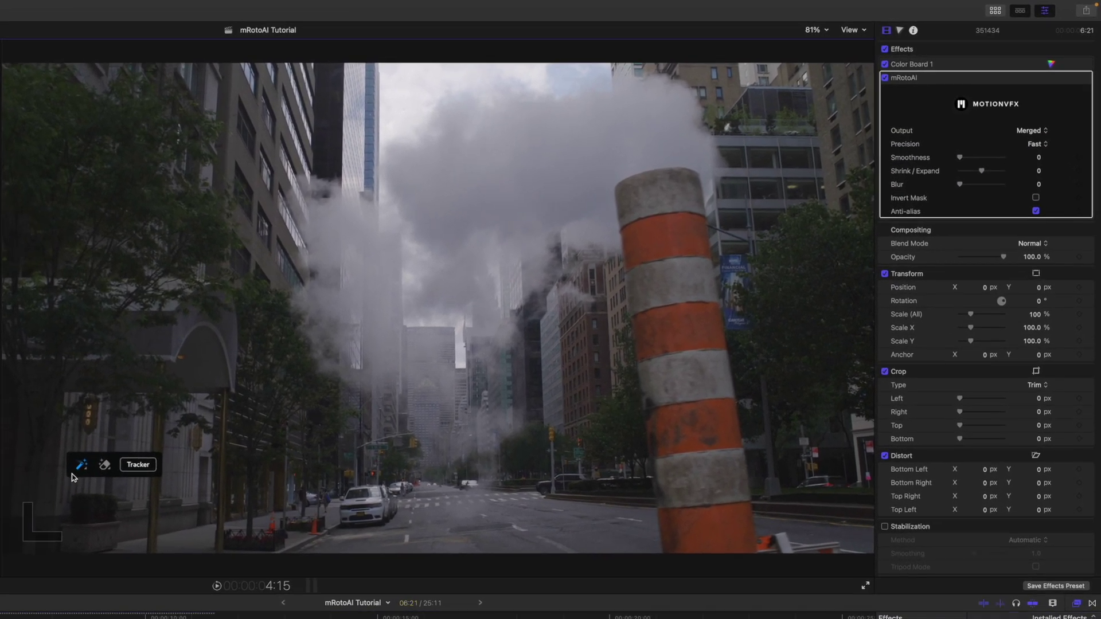
pyautogui.moveTo(73, 478); pyautogui.dragTo(464, 501)
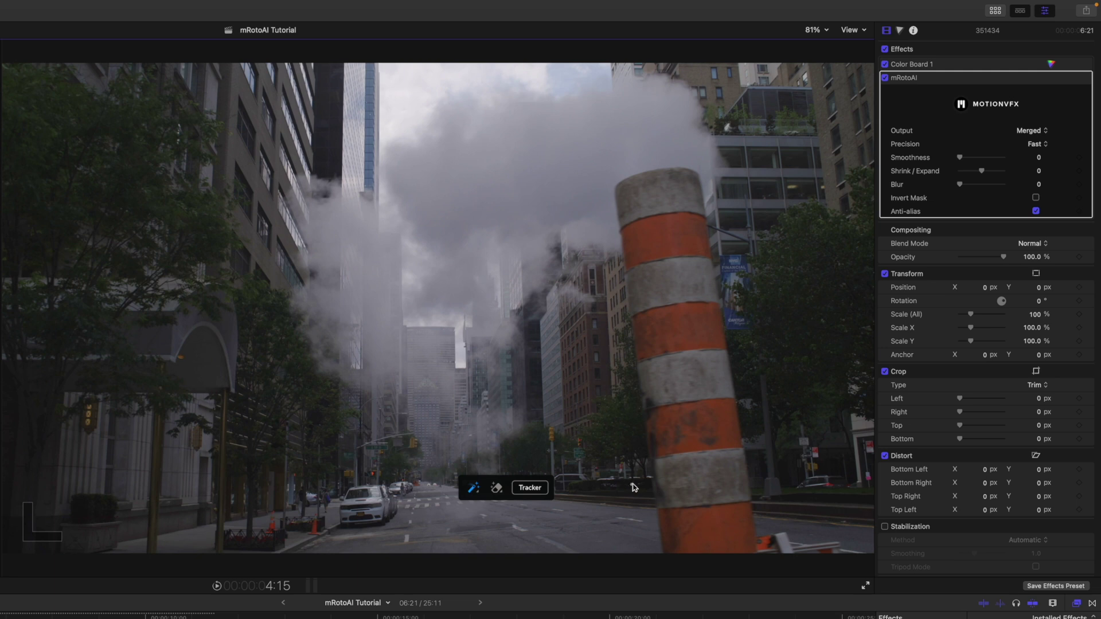
pyautogui.moveTo(709, 550)
pyautogui.mouseDown()
pyautogui.moveTo(651, 254)
pyautogui.moveTo(668, 187)
pyautogui.moveTo(682, 195)
pyautogui.moveTo(729, 510)
pyautogui.mouseUp()
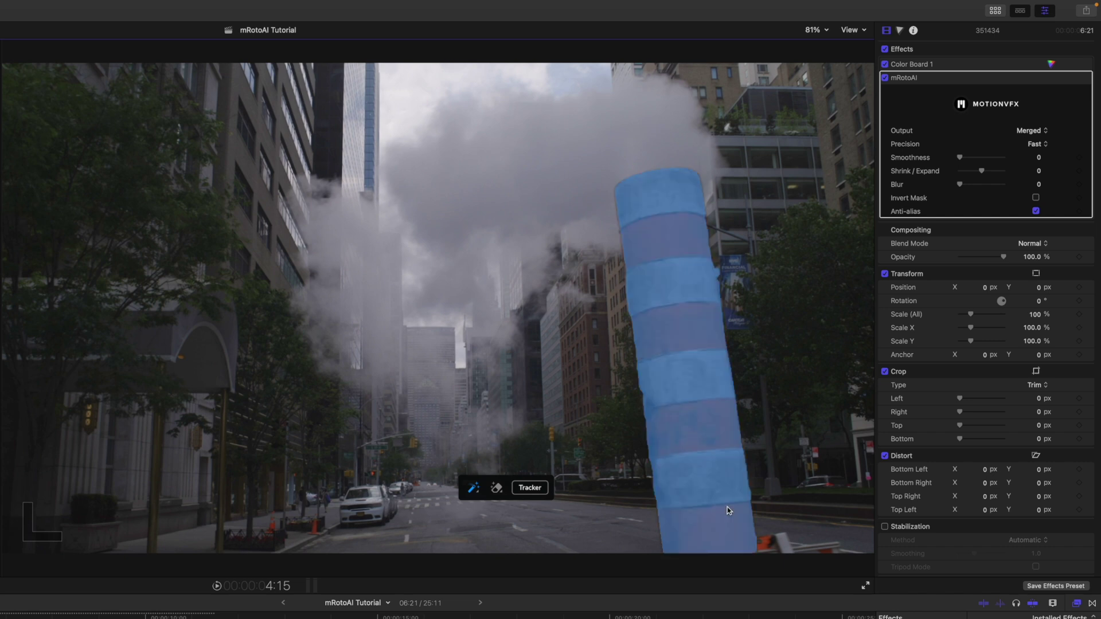
# Step: Track the bollard mask forwards, then review it playing in reverse
pyautogui.click(542, 488)
pyautogui.click(502, 513)
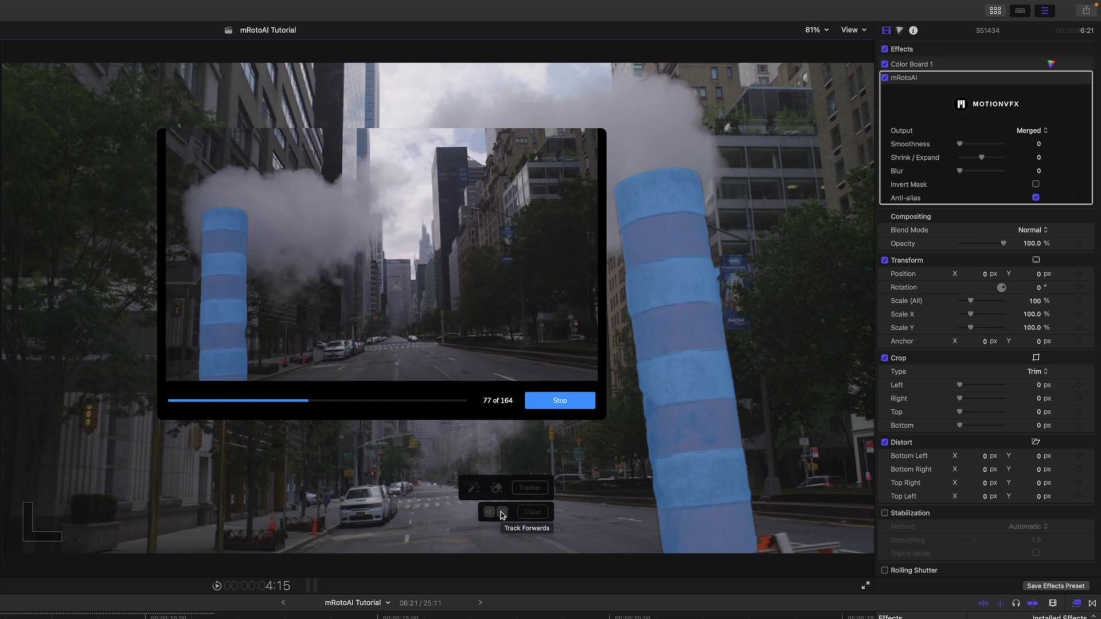
pyautogui.click(549, 404)
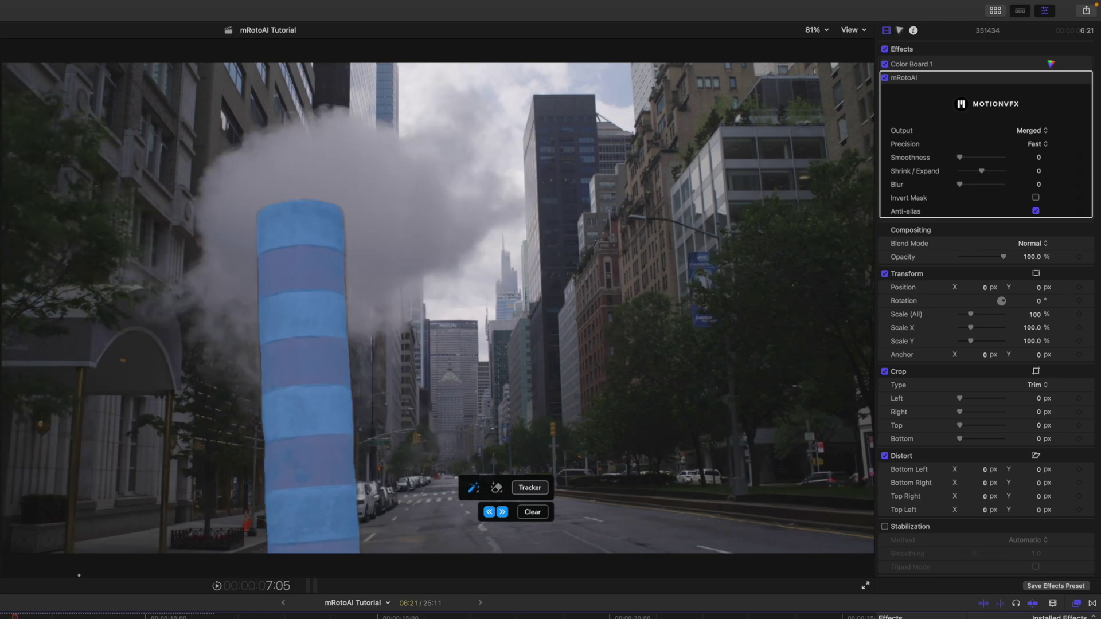
pyautogui.press('j')
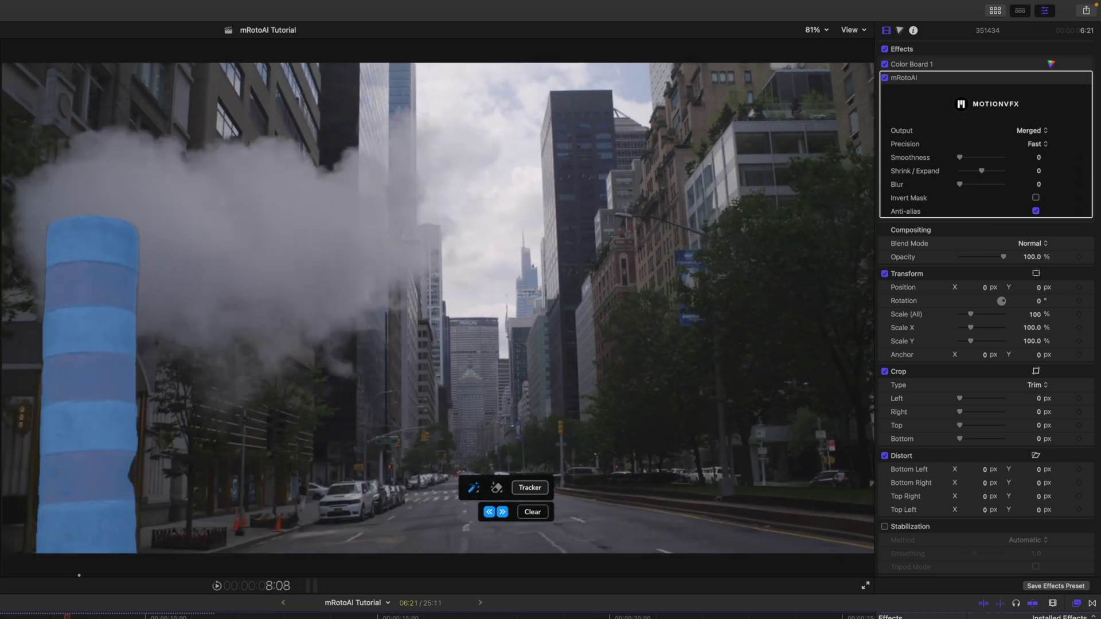
pyautogui.press('k')
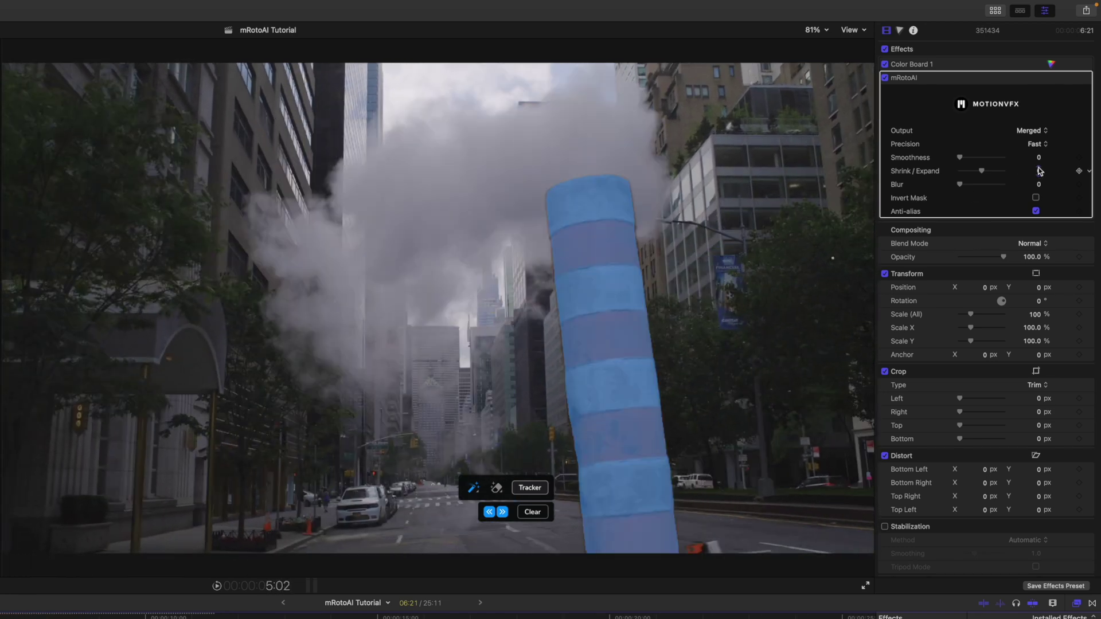
# Step: Output the pole as Masked Video over the title, preview it, and smooth the mask to 0.24
pyautogui.click(1039, 131)
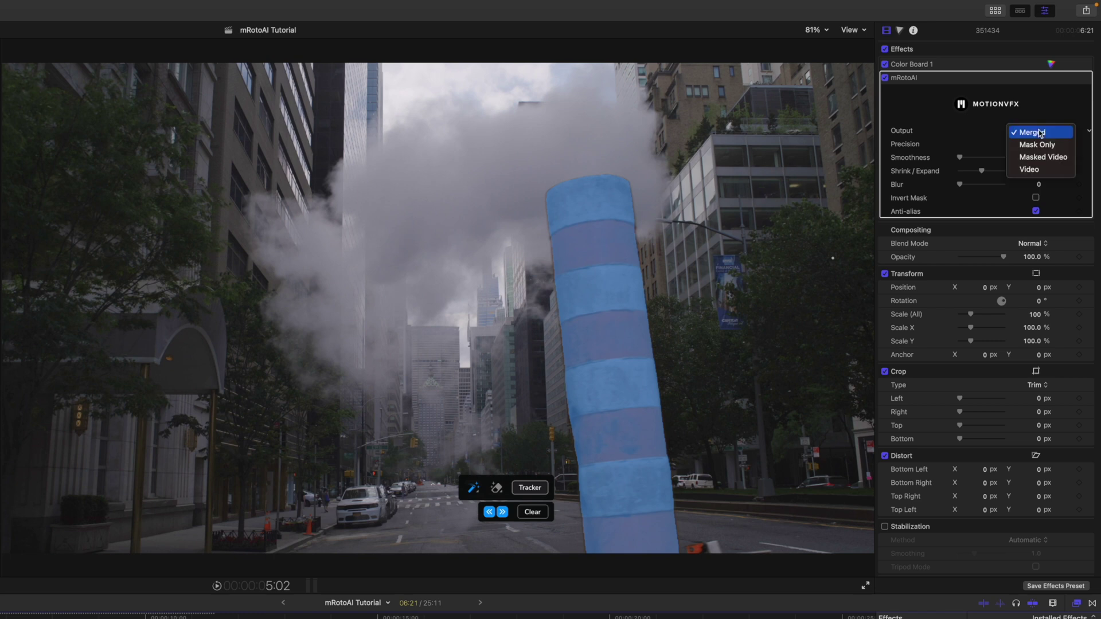
pyautogui.click(1042, 158)
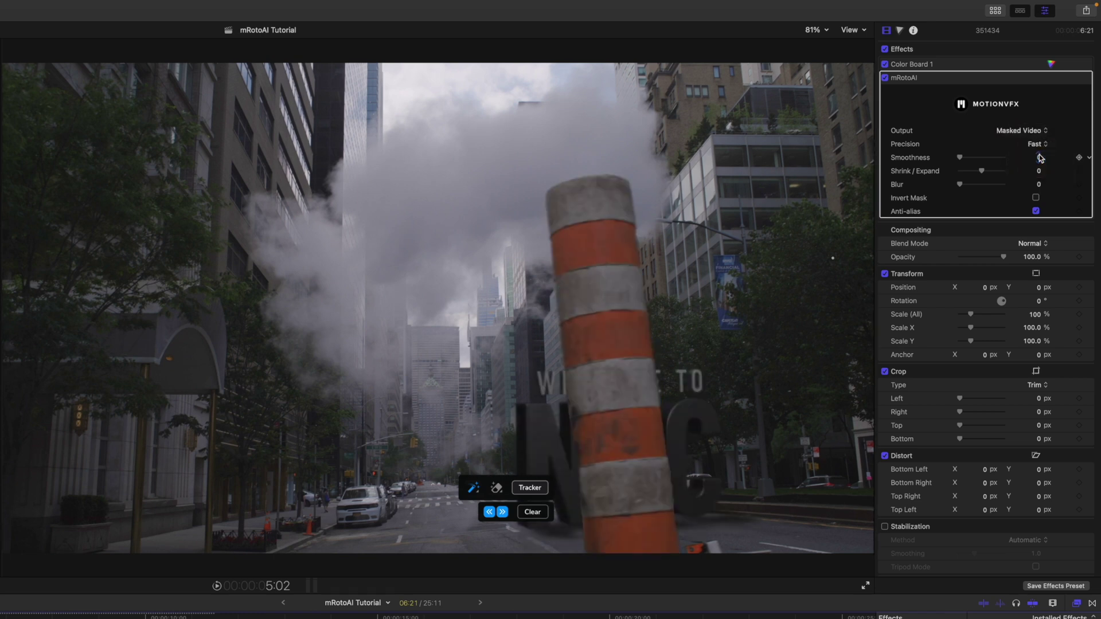
pyautogui.press('space')
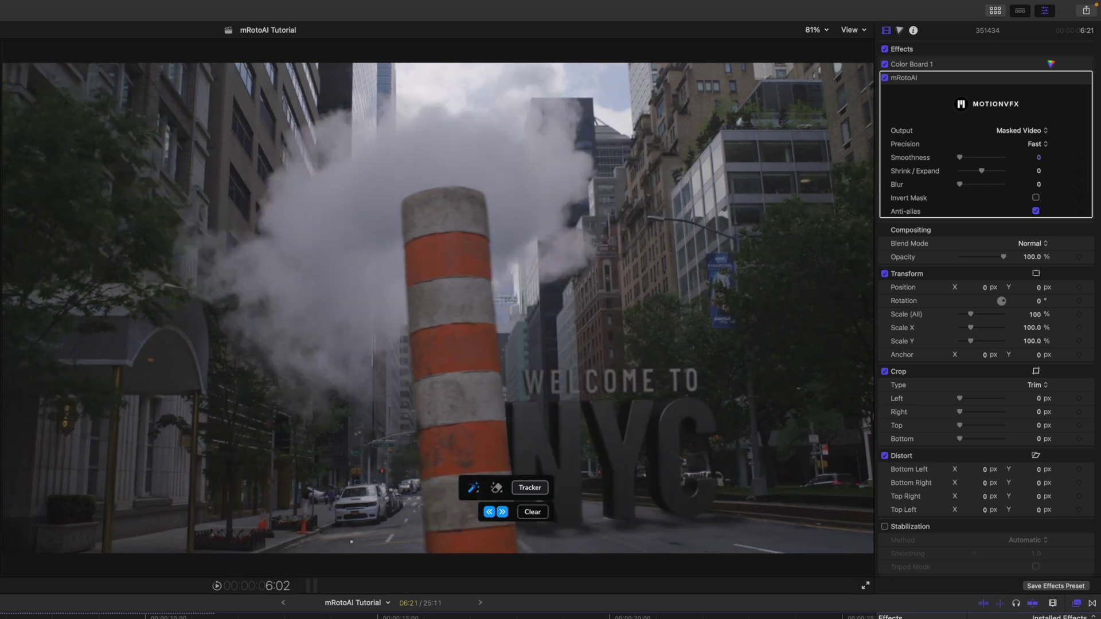
pyautogui.press('space')
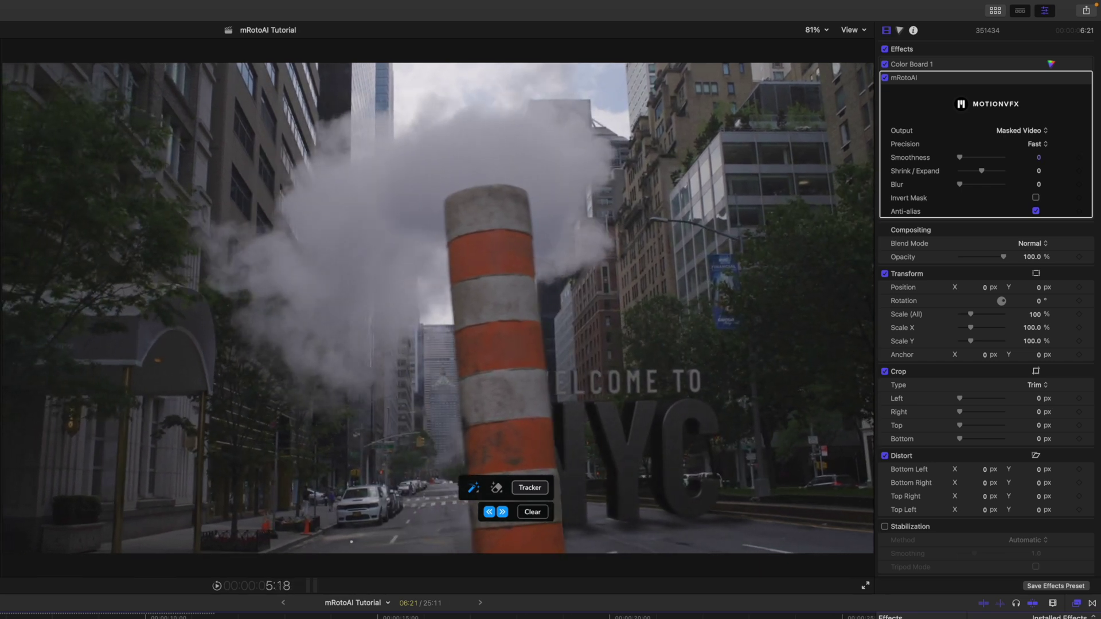
pyautogui.moveTo(959, 158)
pyautogui.mouseDown()
pyautogui.moveTo(985, 174)
pyautogui.moveTo(965, 184)
pyautogui.moveTo(972, 170)
pyautogui.mouseUp()
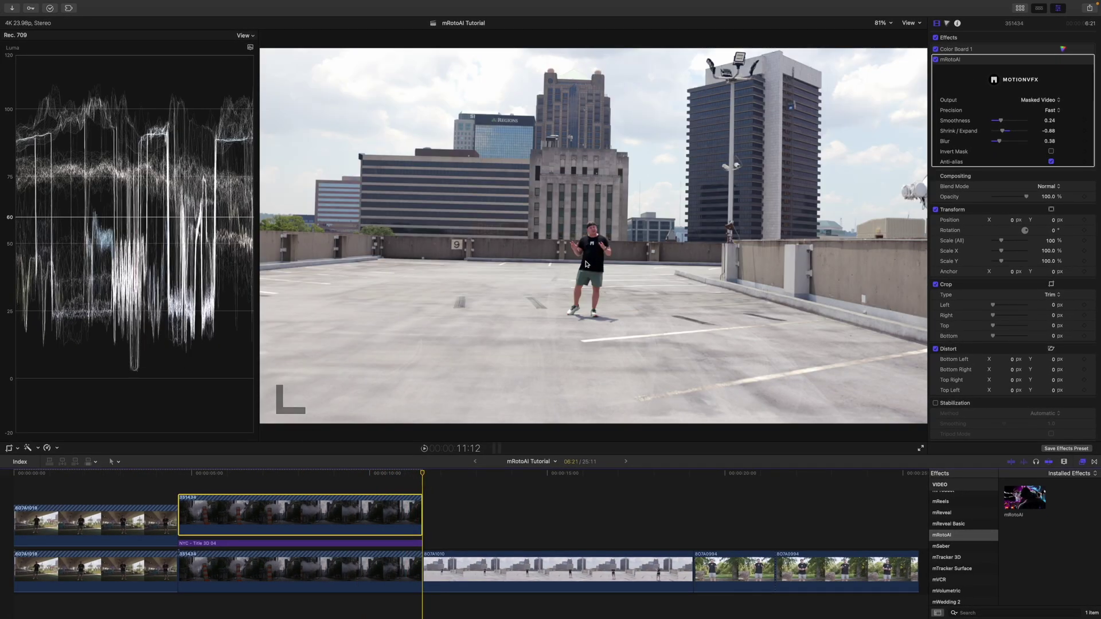
# Step: Duplicate the rooftop presenter clip onto the lane above and move to a later frame
pyautogui.click(490, 567)
pyautogui.moveTo(491, 567); pyautogui.dragTo(490, 537)
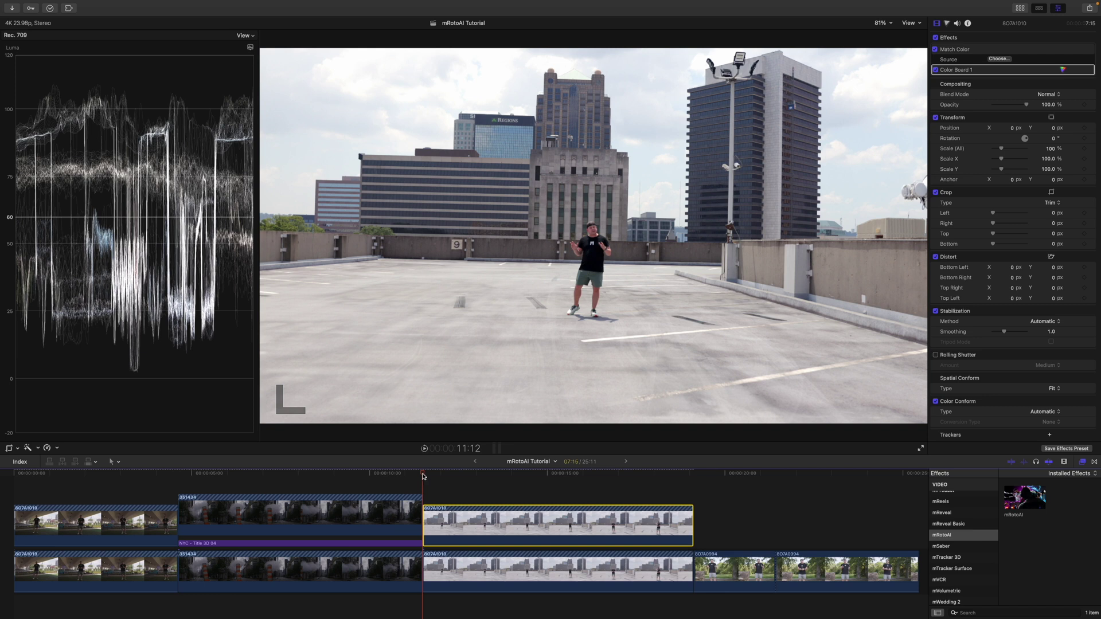
pyautogui.moveTo(423, 476); pyautogui.dragTo(559, 480)
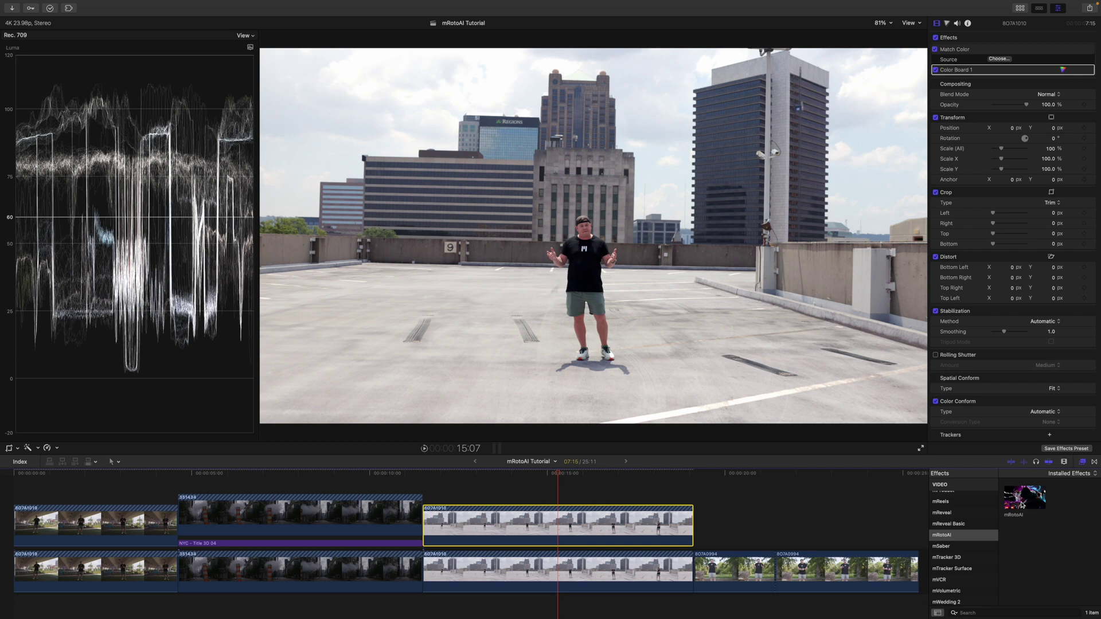
# Step: Apply mRotoAI to the copy at Accurate precision and click the presenter to select him
pyautogui.moveTo(1021, 504); pyautogui.dragTo(582, 510)
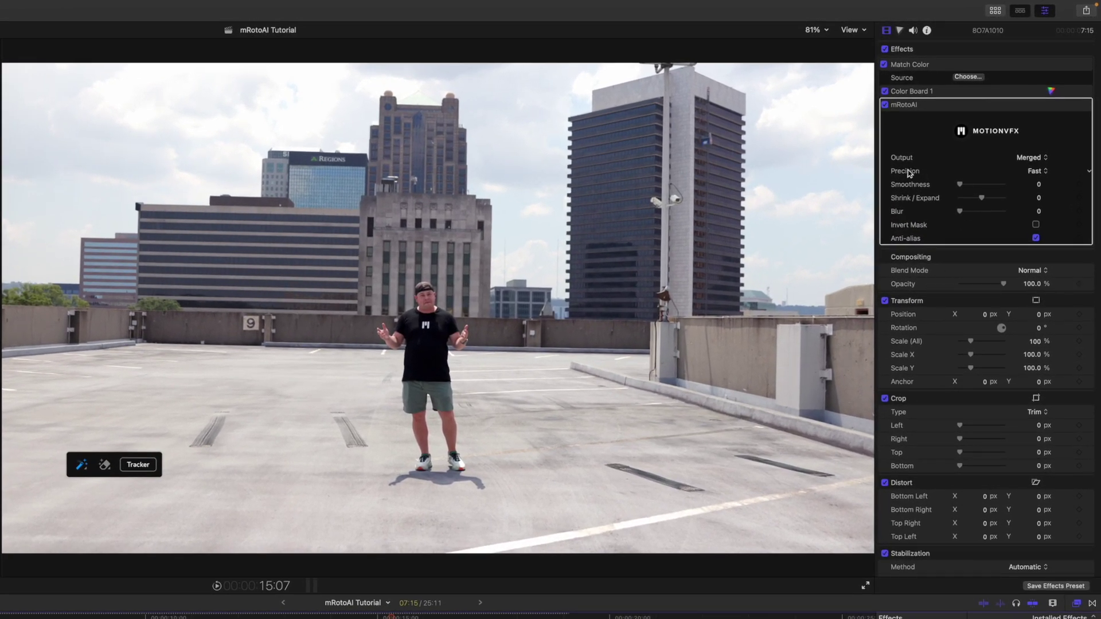
pyautogui.click(1036, 171)
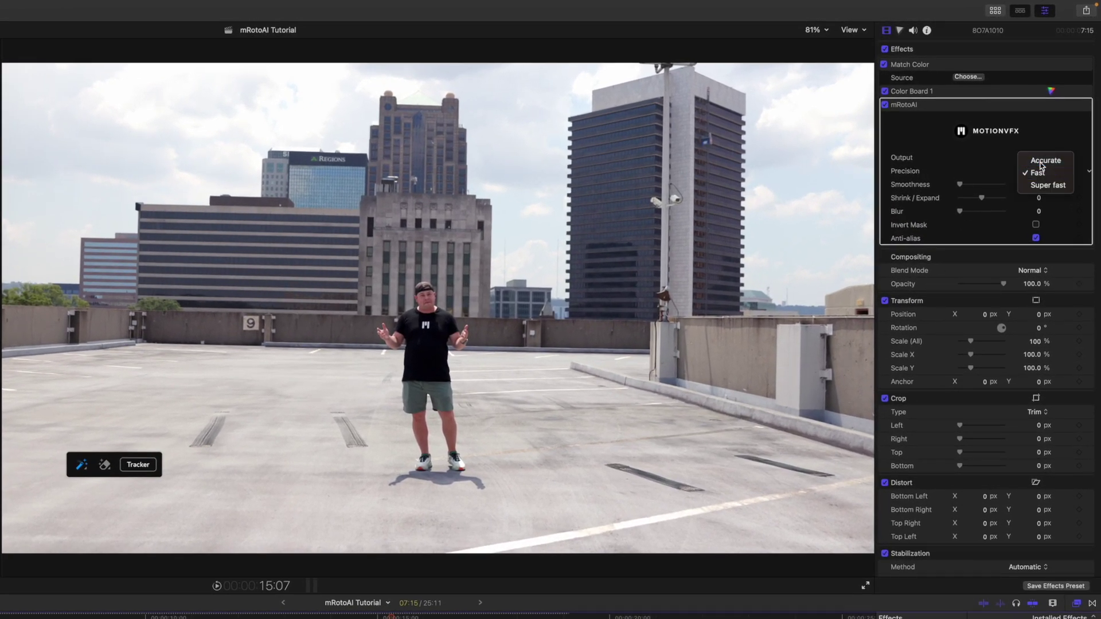
pyautogui.click(1040, 156)
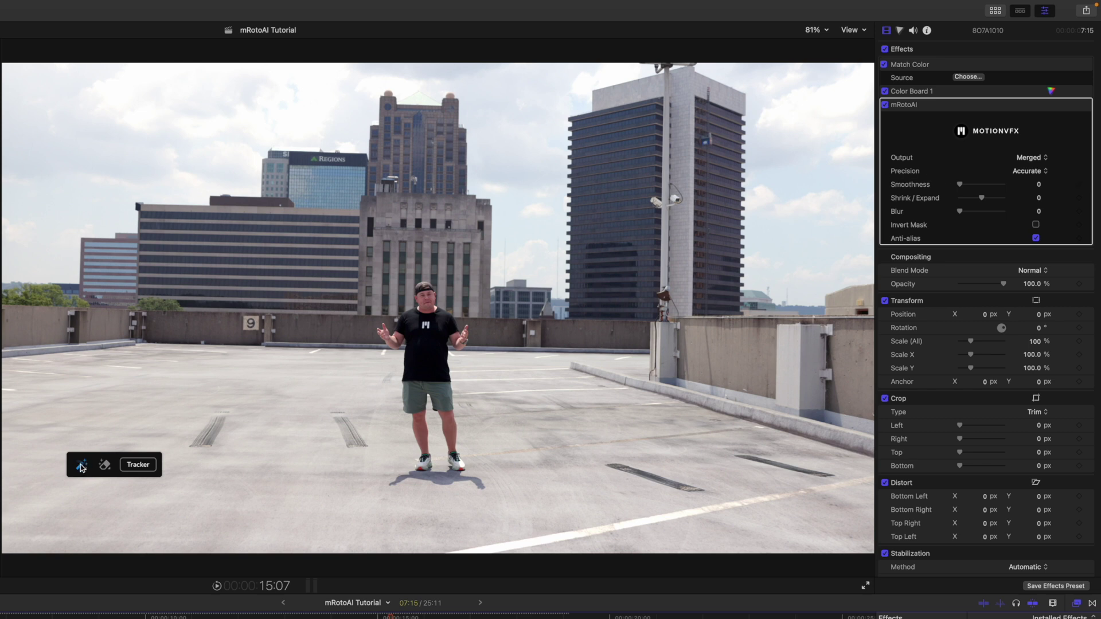
pyautogui.click(383, 337)
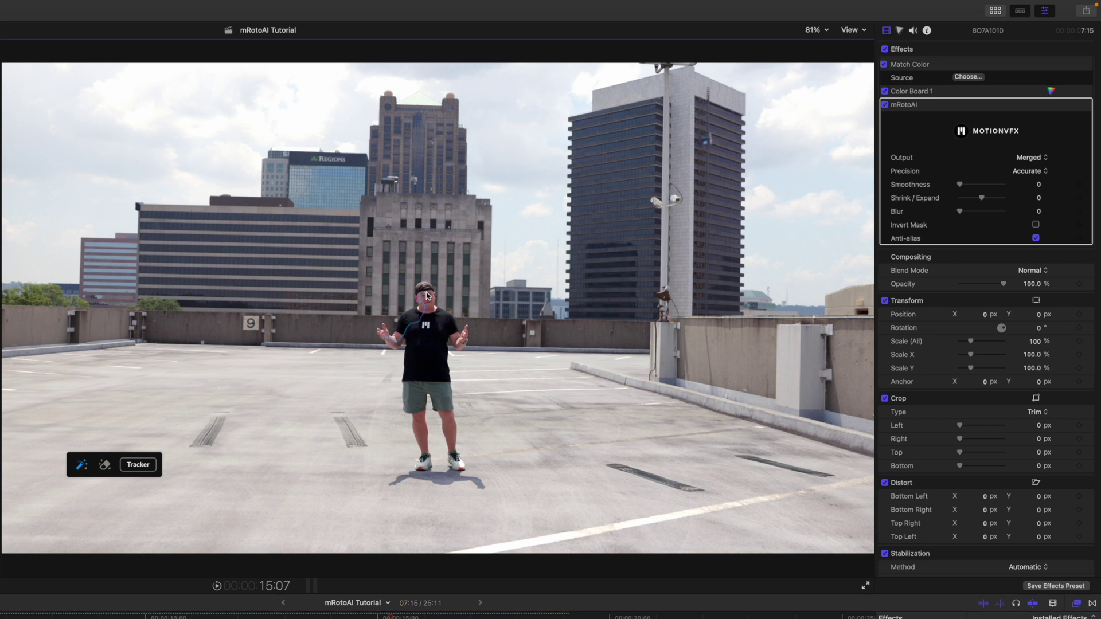
pyautogui.click(425, 338)
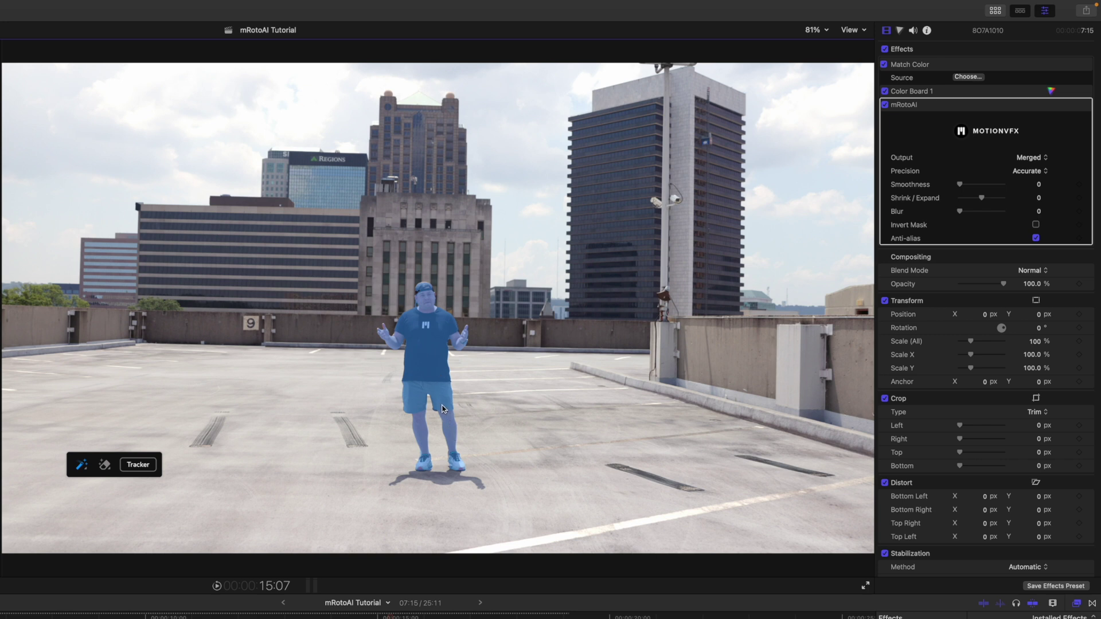
# Step: Zoom the viewer to 400% on the presenter's head and shoulders
pyautogui.click(822, 31)
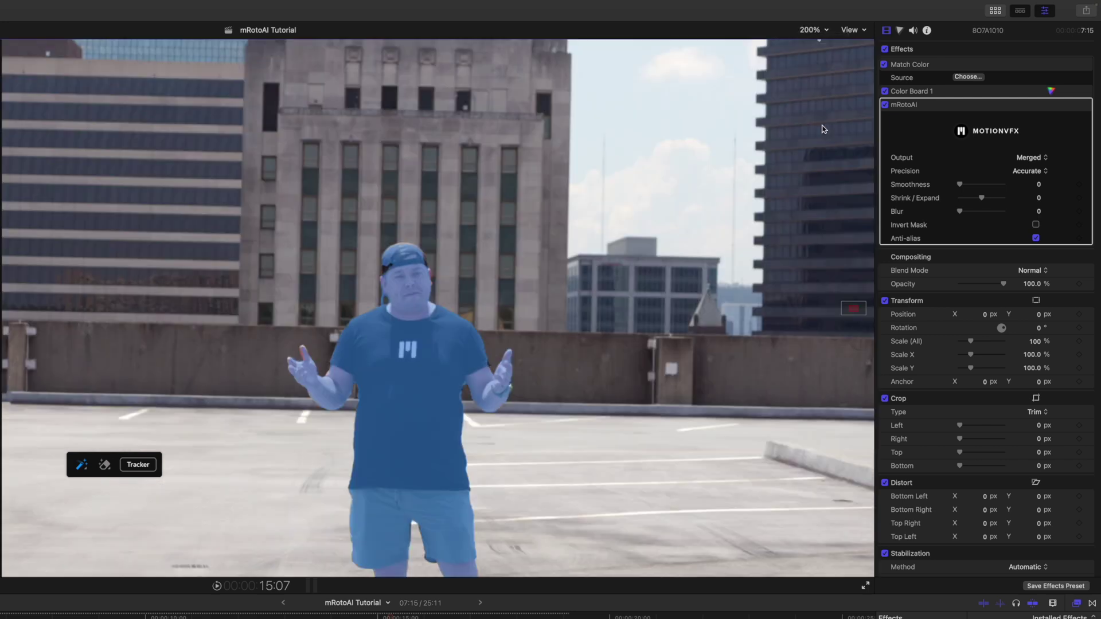
pyautogui.click(810, 30)
pyautogui.click(822, 131)
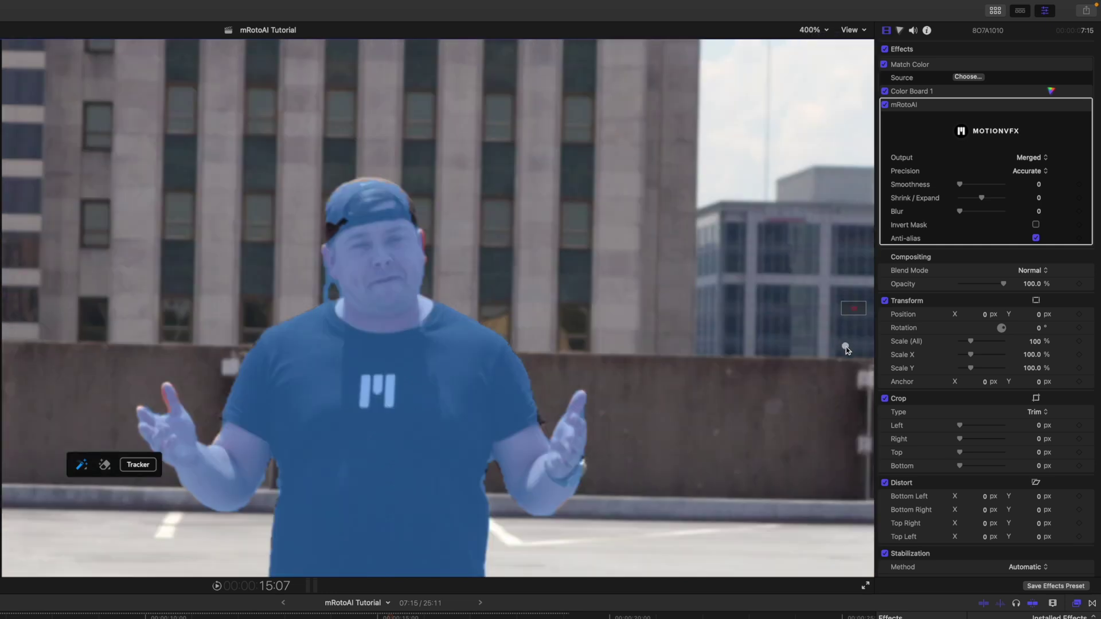
pyautogui.moveTo(857, 313); pyautogui.dragTo(858, 314)
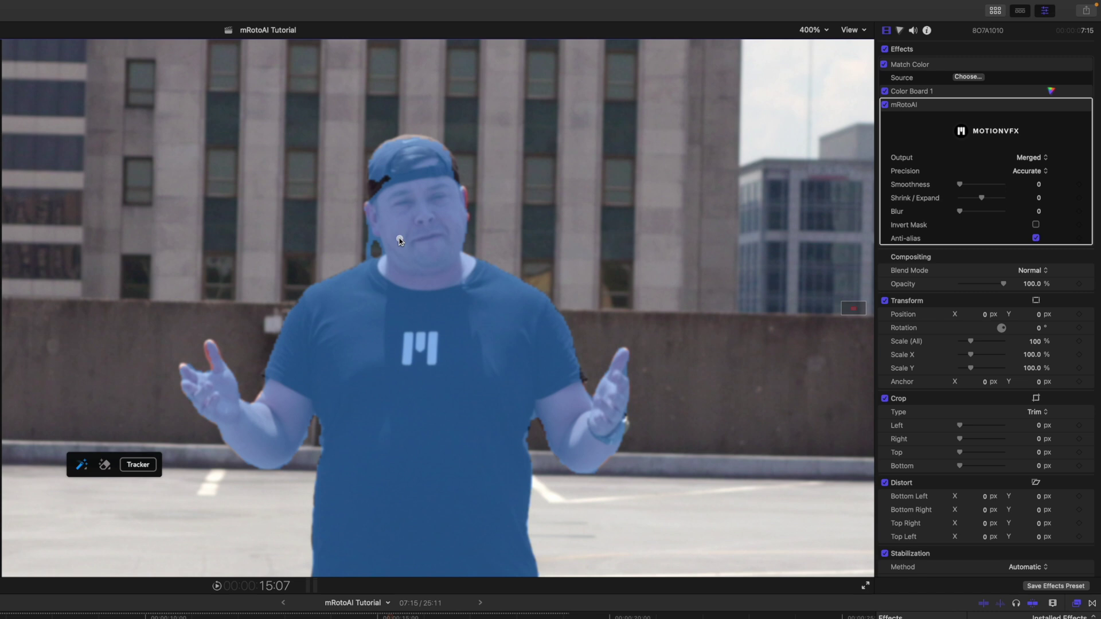
# Step: Add the cap to the presenter mask and erase stray areas around the shirt and cap
pyautogui.click(382, 179)
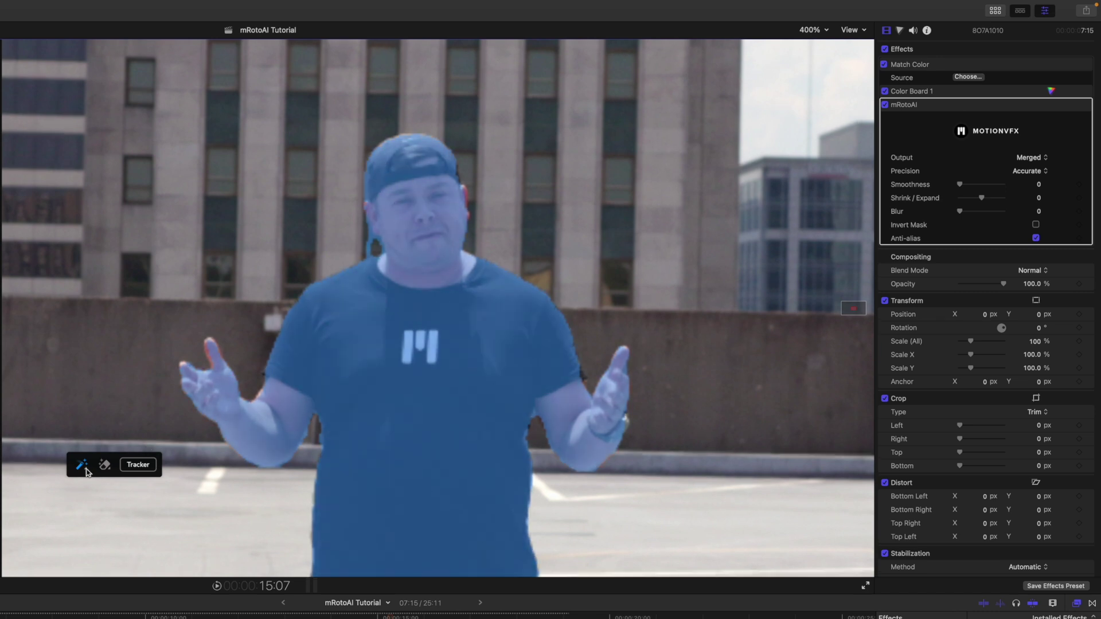
pyautogui.click(105, 465)
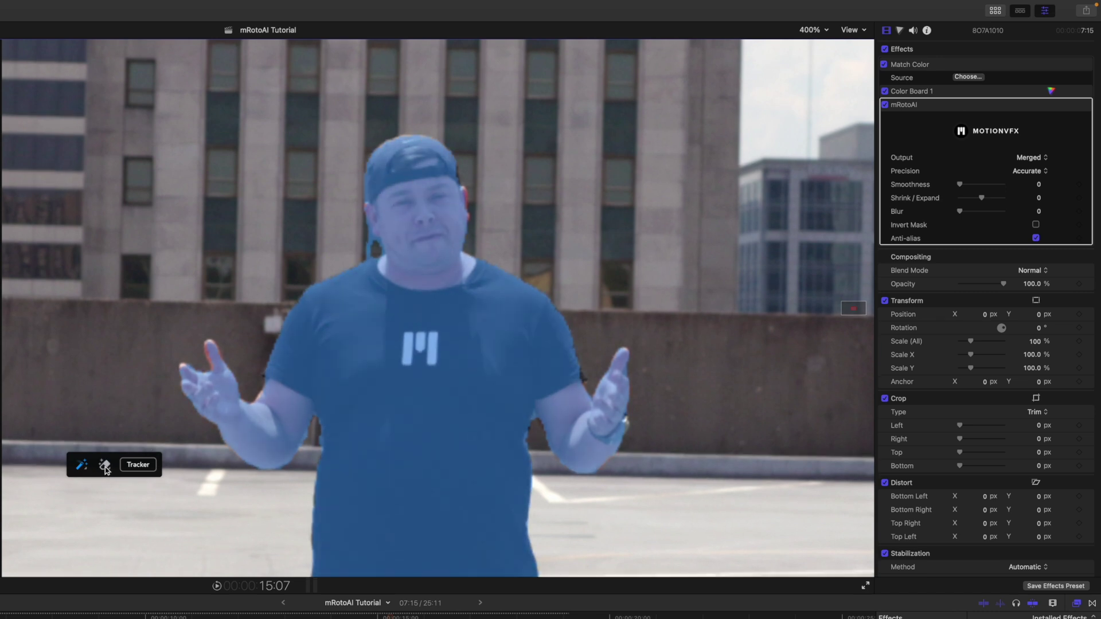
pyautogui.click(350, 251)
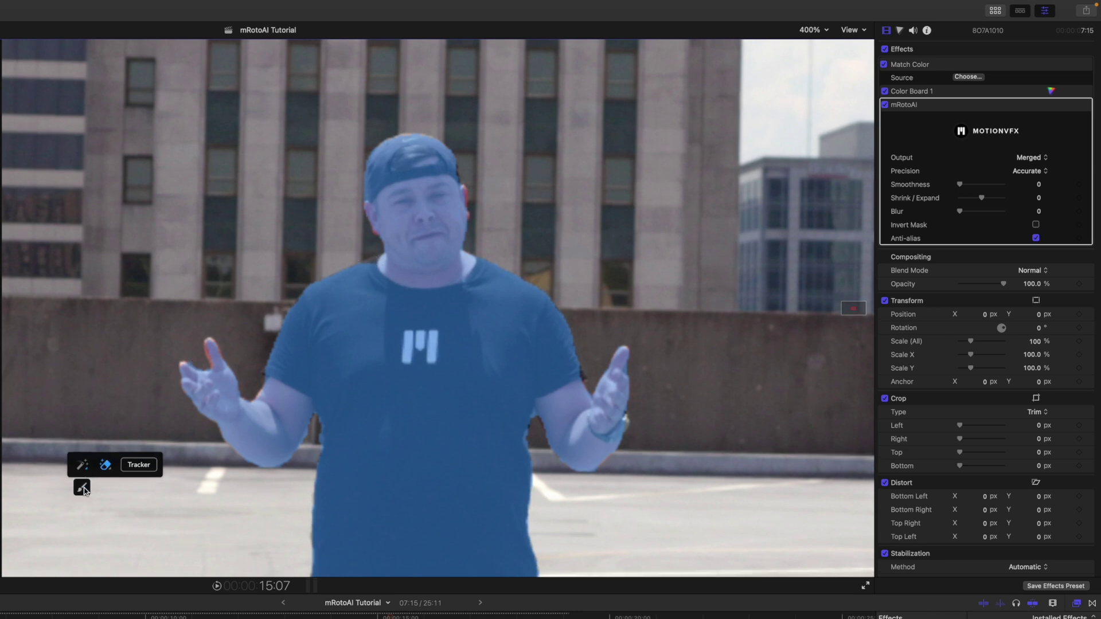
pyautogui.click(83, 488)
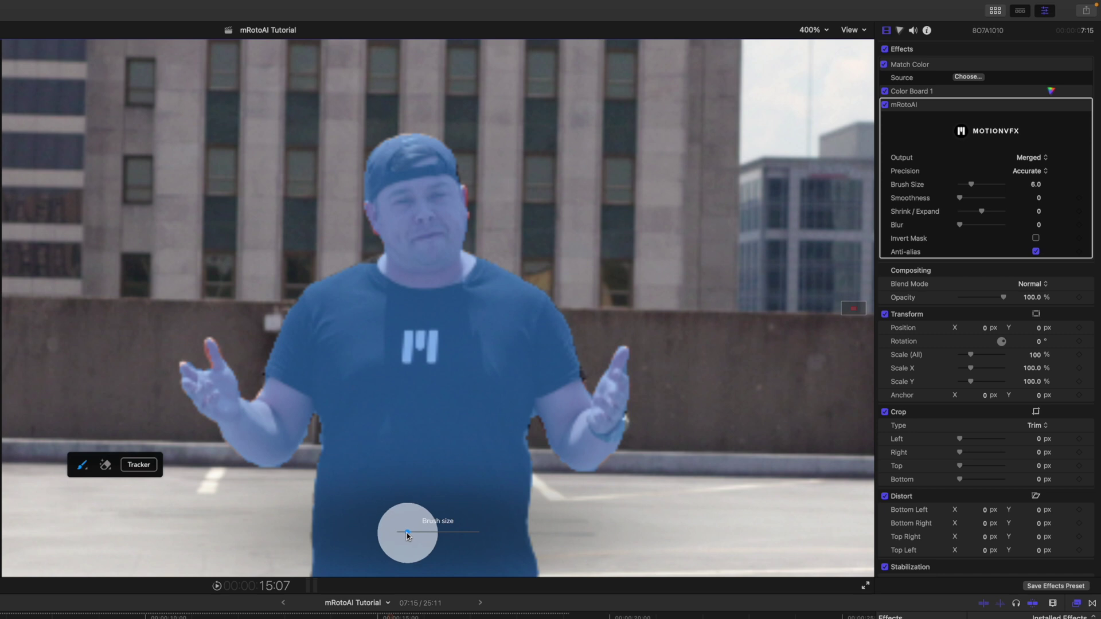
# Step: Set Brush Size to 1.2 and zoom the viewer to 600% on the presenter's head
pyautogui.moveTo(407, 532)
pyautogui.mouseDown()
pyautogui.moveTo(418, 532)
pyautogui.moveTo(398, 535)
pyautogui.mouseUp()
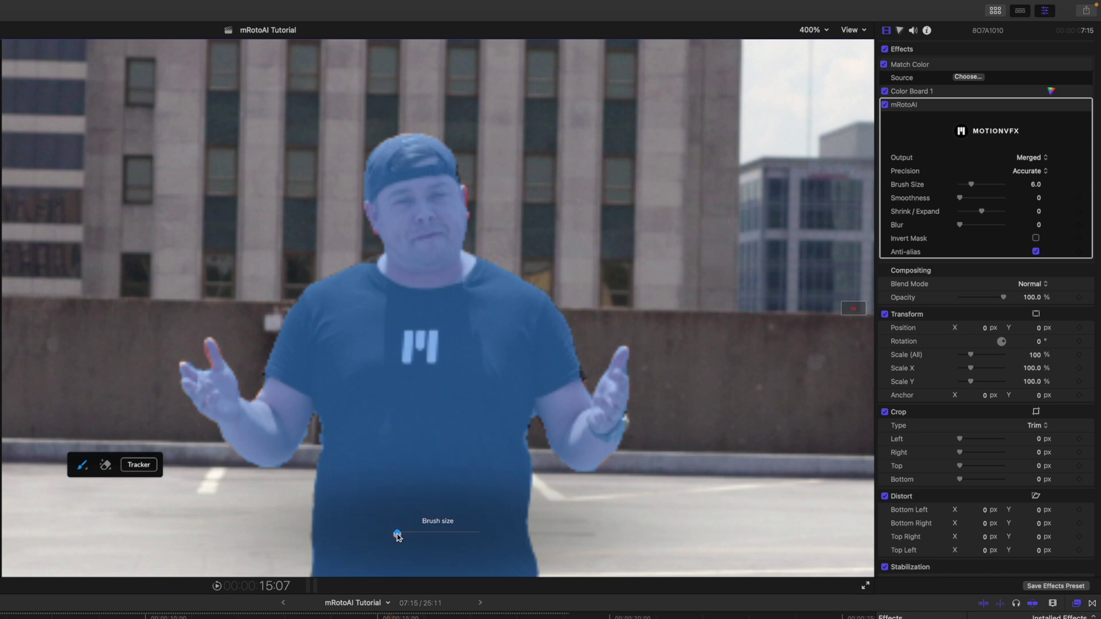
pyautogui.click(817, 31)
pyautogui.click(824, 146)
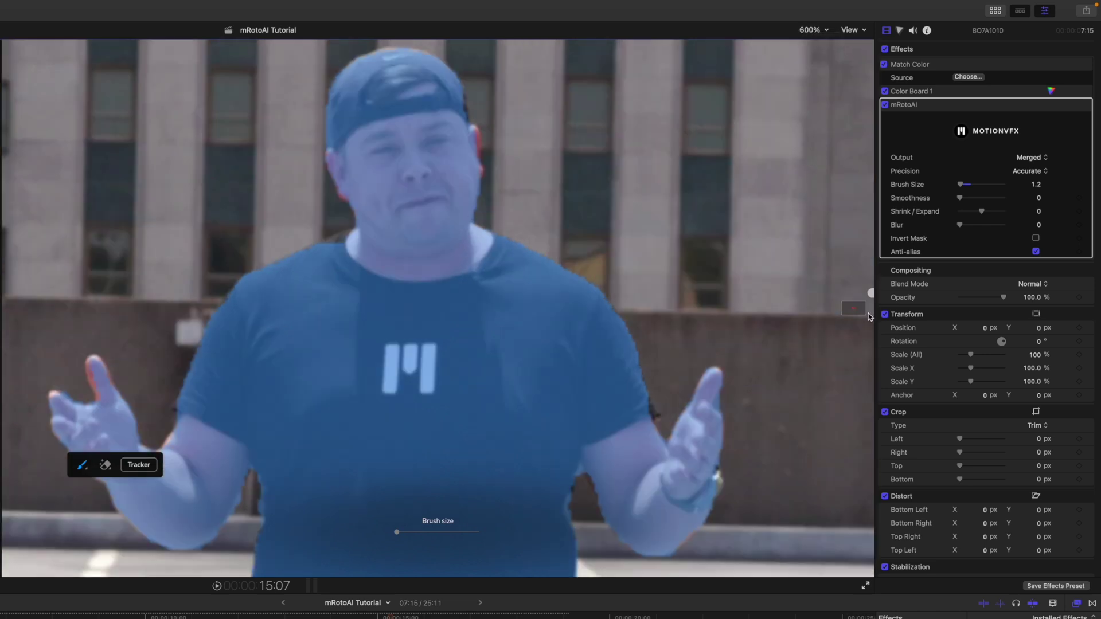
pyautogui.moveTo(858, 312); pyautogui.dragTo(857, 310)
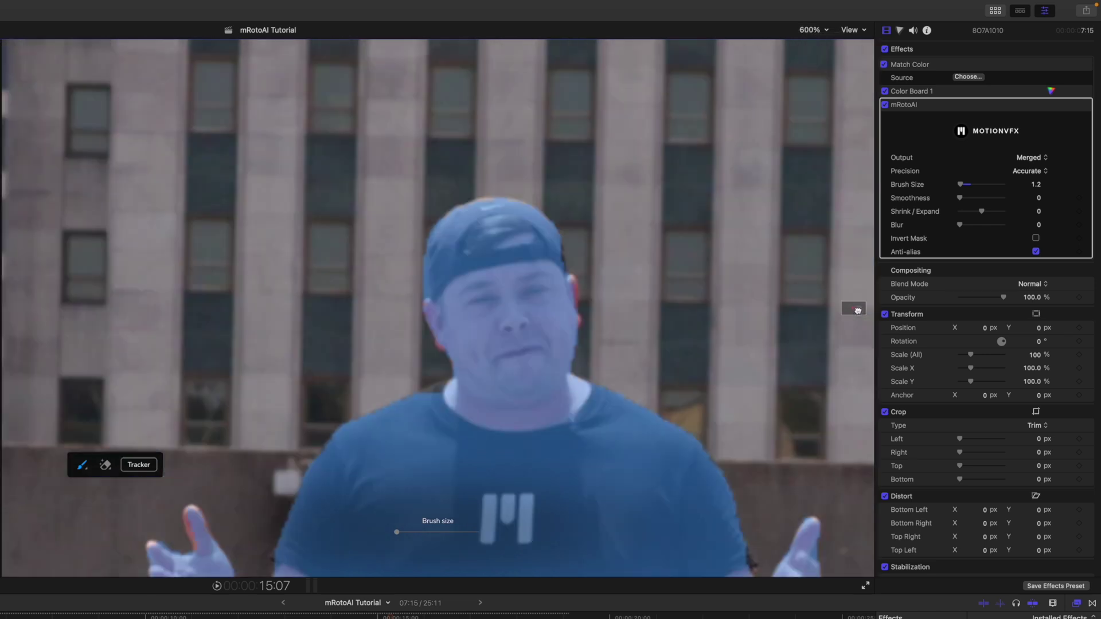
# Step: Paint the mask along the shoulder edge and shirt, adjust edge Blur, and return to full frame
pyautogui.click(436, 394)
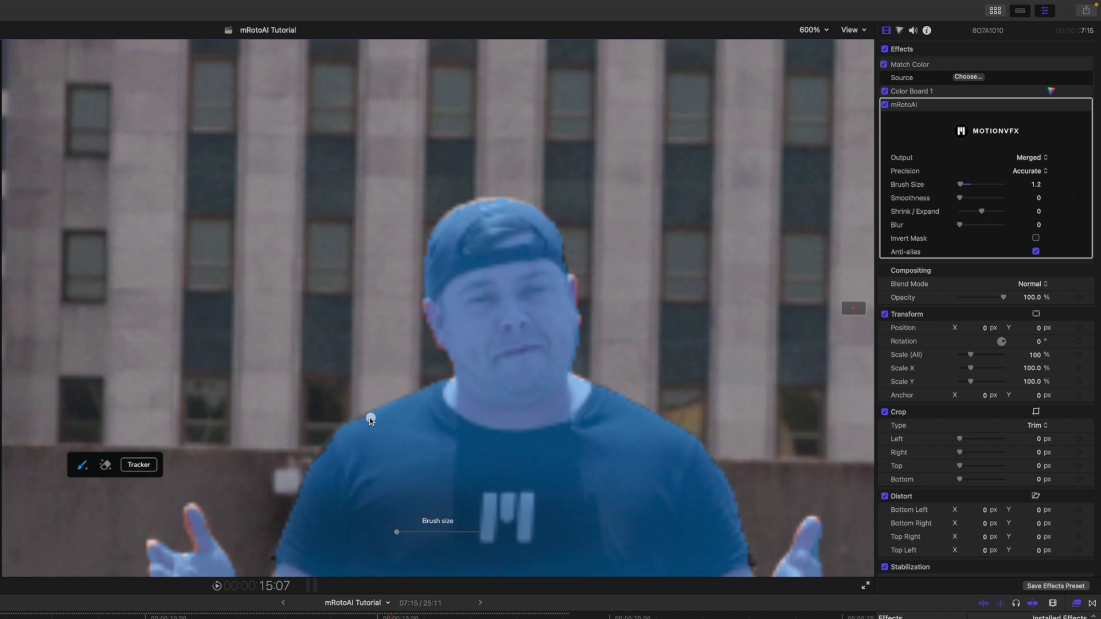
pyautogui.moveTo(355, 427); pyautogui.dragTo(337, 440)
pyautogui.click(509, 413)
pyautogui.moveTo(960, 225)
pyautogui.mouseDown()
pyautogui.moveTo(969, 227)
pyautogui.moveTo(959, 228)
pyautogui.mouseUp()
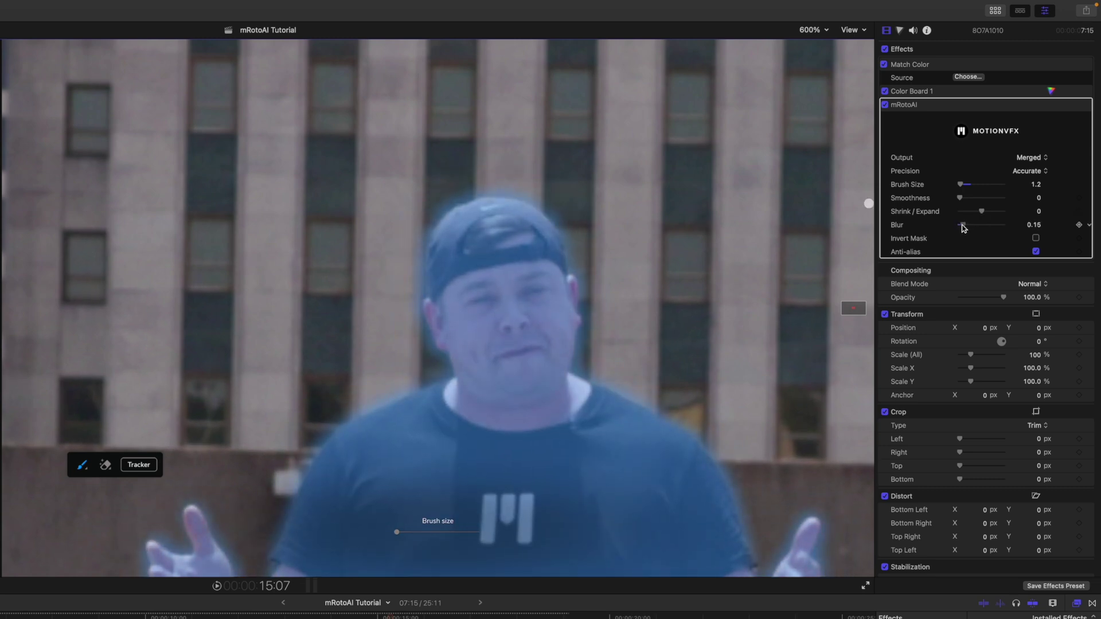
pyautogui.hotkey('shift', 'z')
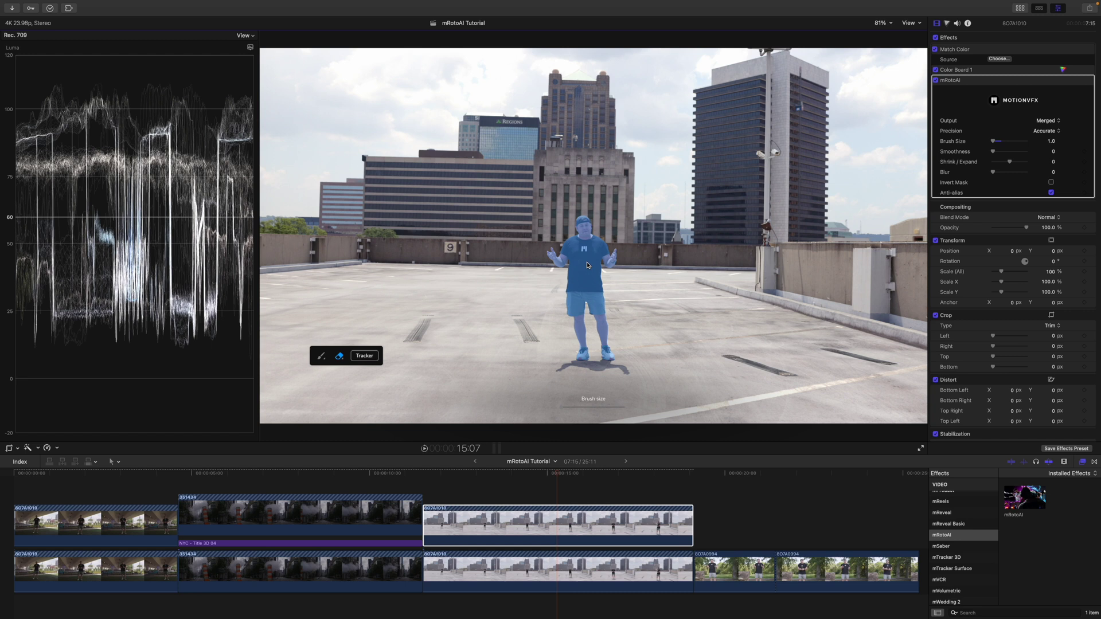
# Step: Add the Regions building to the mask and track it forward and backward across all 91 frames
pyautogui.click(321, 356)
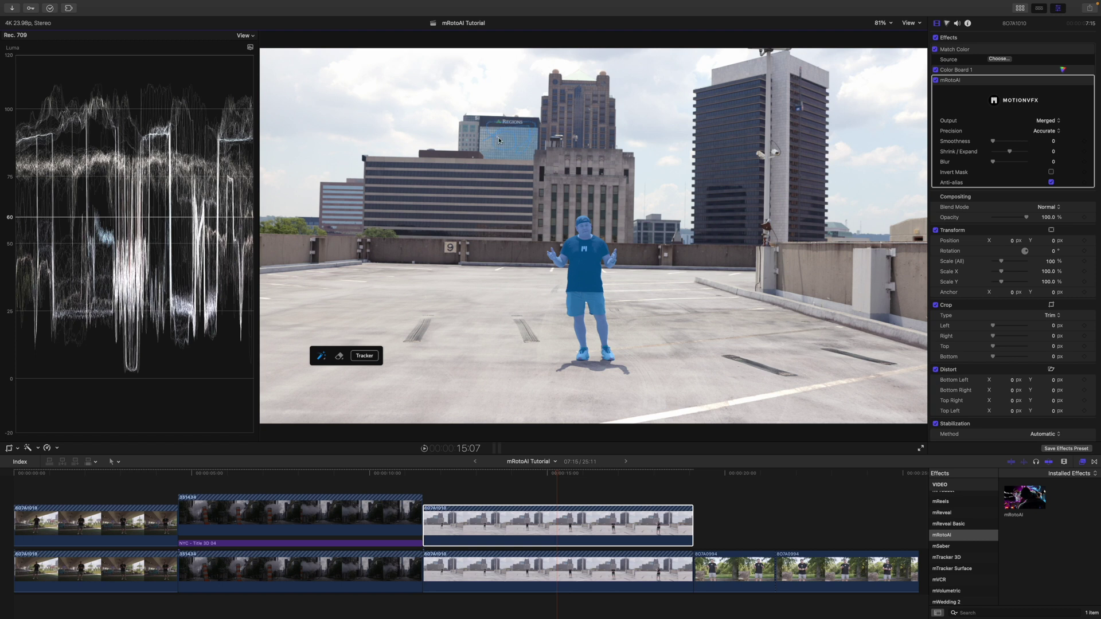
pyautogui.click(501, 143)
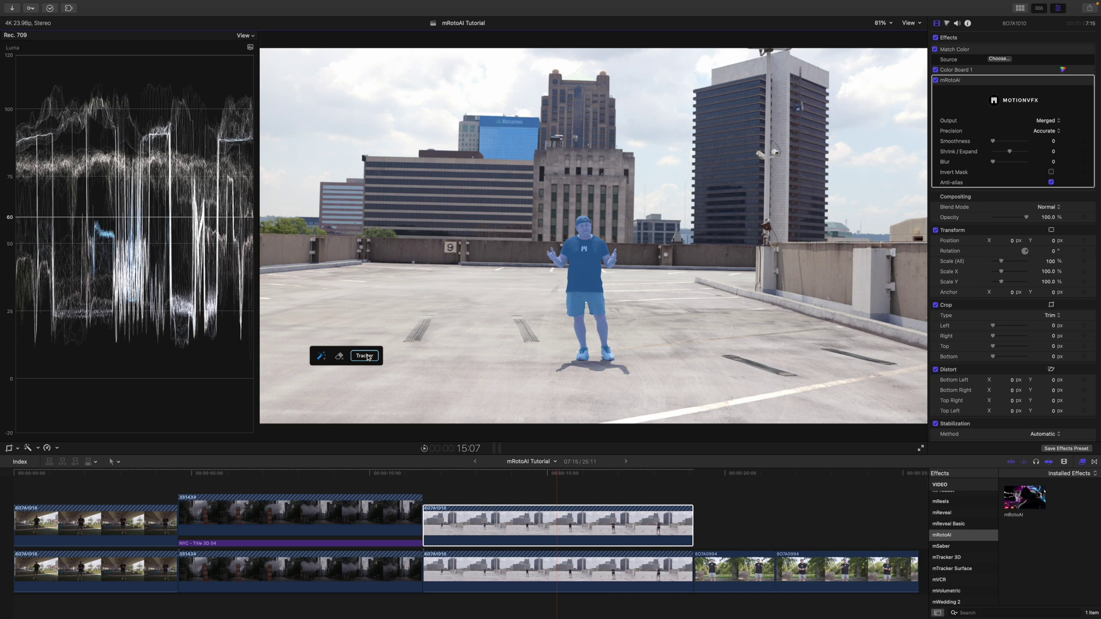
pyautogui.click(366, 356)
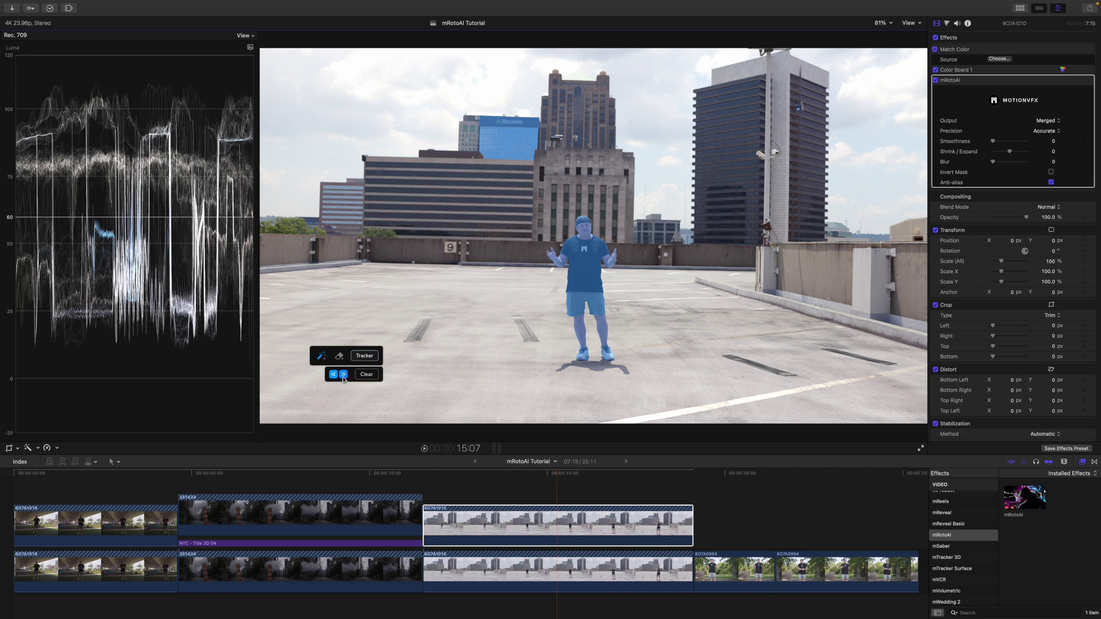
pyautogui.click(344, 374)
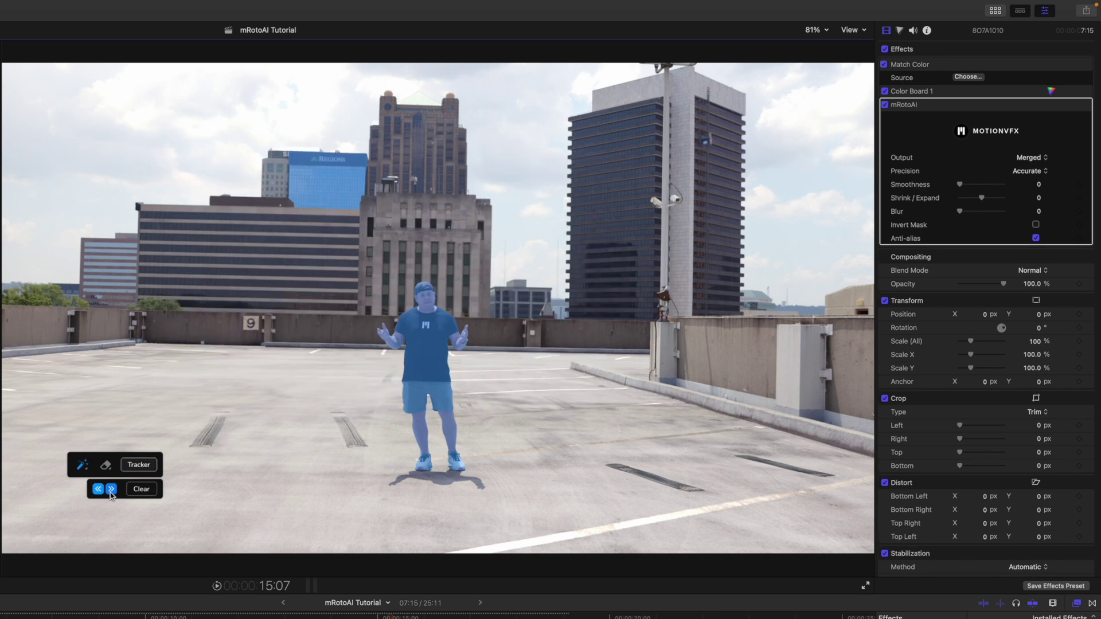
pyautogui.click(98, 490)
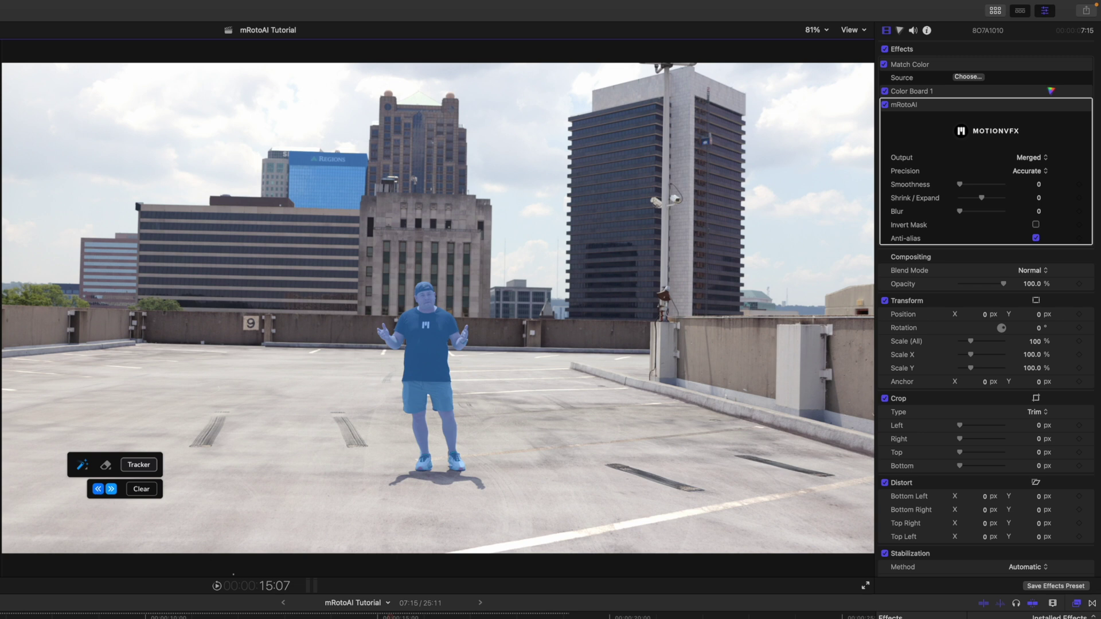
pyautogui.click(1033, 160)
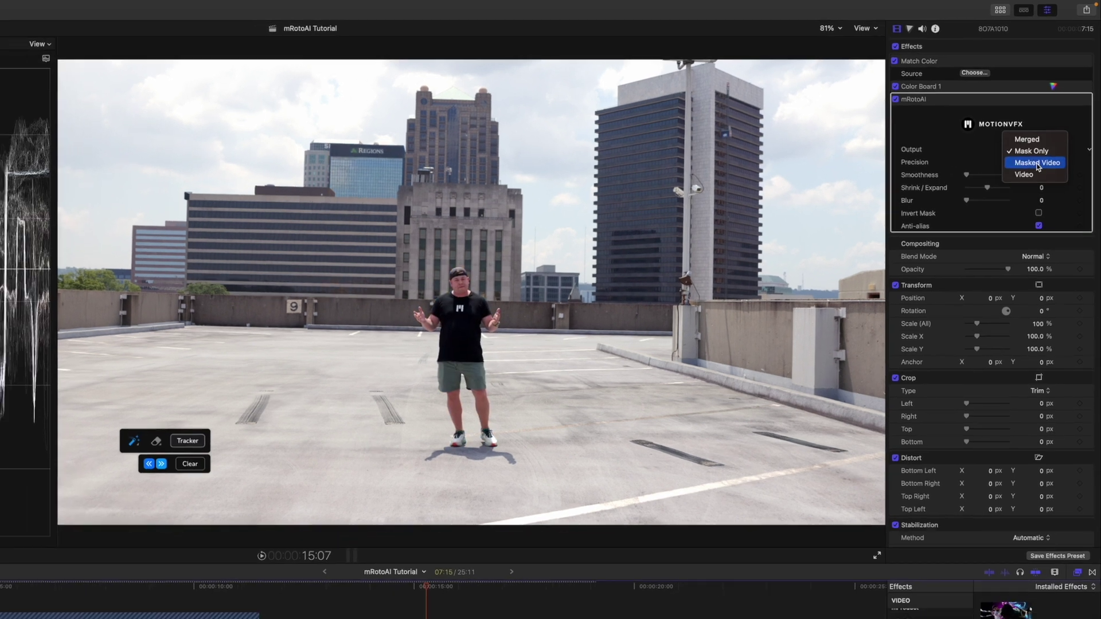
# Step: Output only the masked video, view it isolated, and set Shrink/Expand -0.19 and Blur 0.05
pyautogui.click(1038, 164)
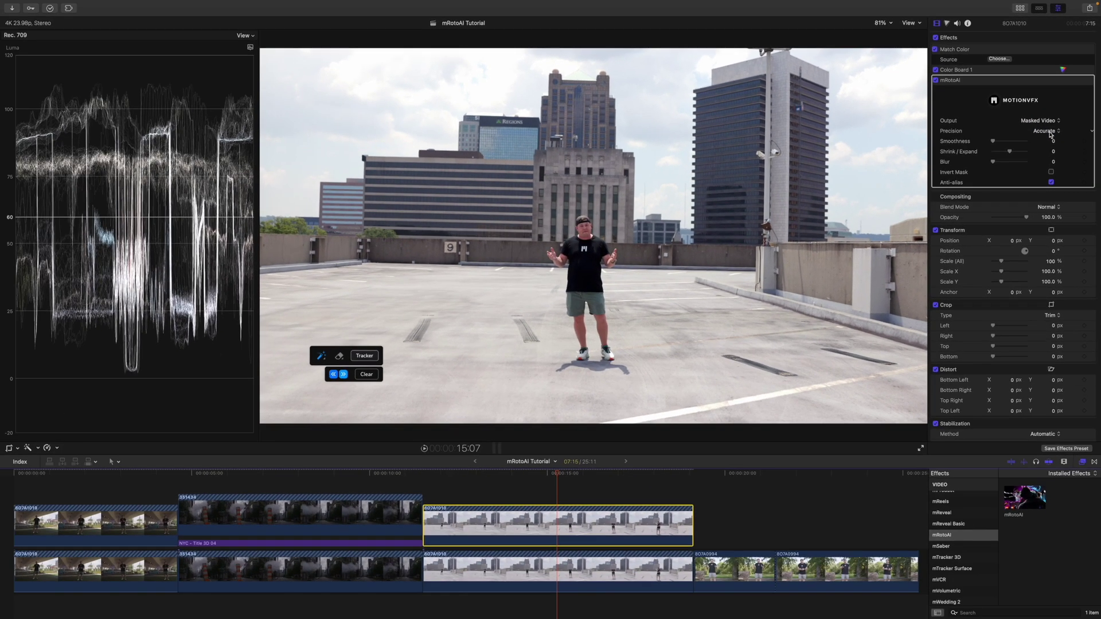
pyautogui.click(561, 565)
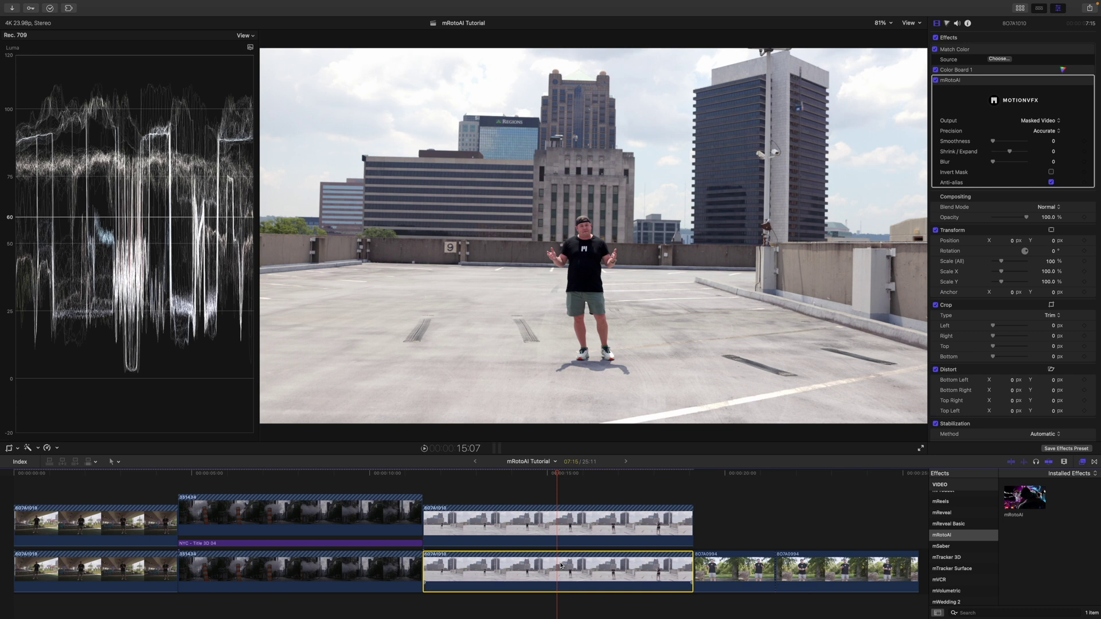
pyautogui.press('super+alt+v')
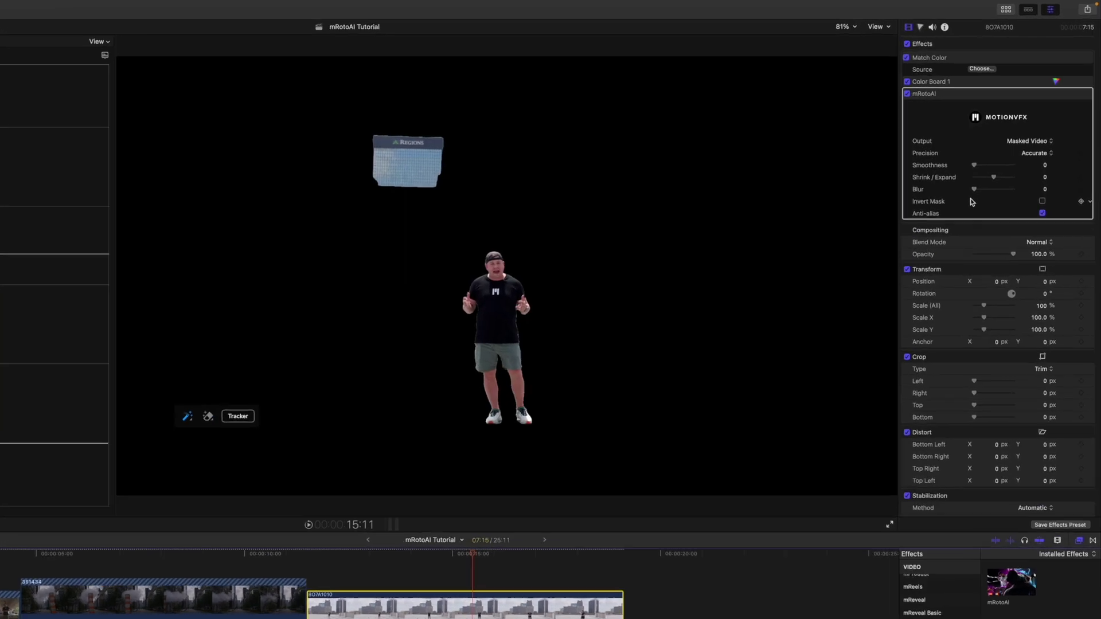
pyautogui.moveTo(964, 215); pyautogui.dragTo(978, 201)
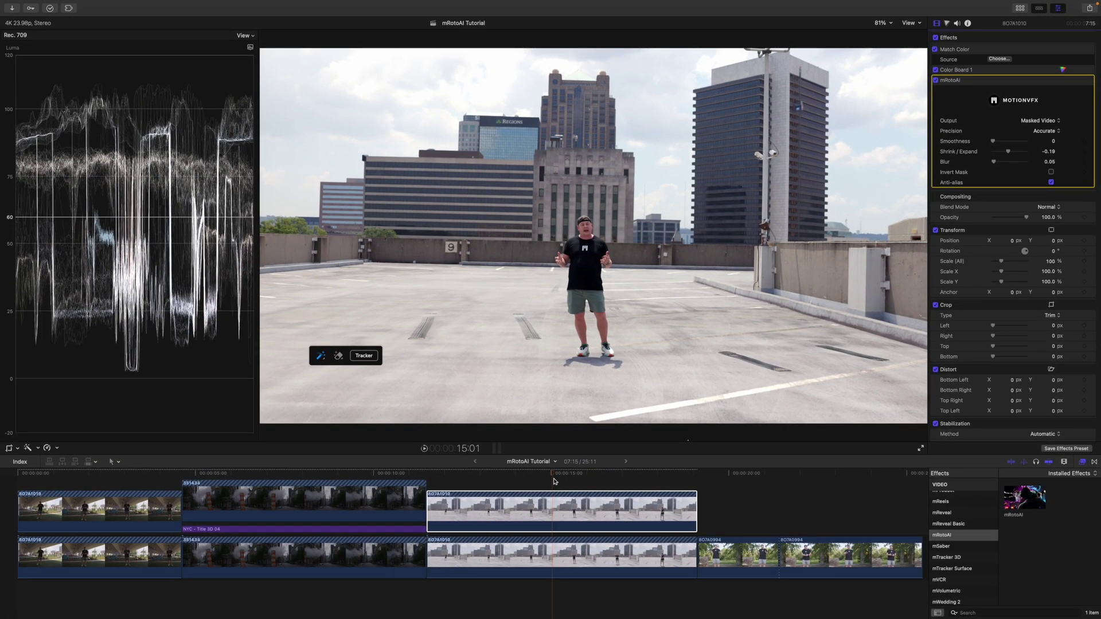
pyautogui.click(1019, 9)
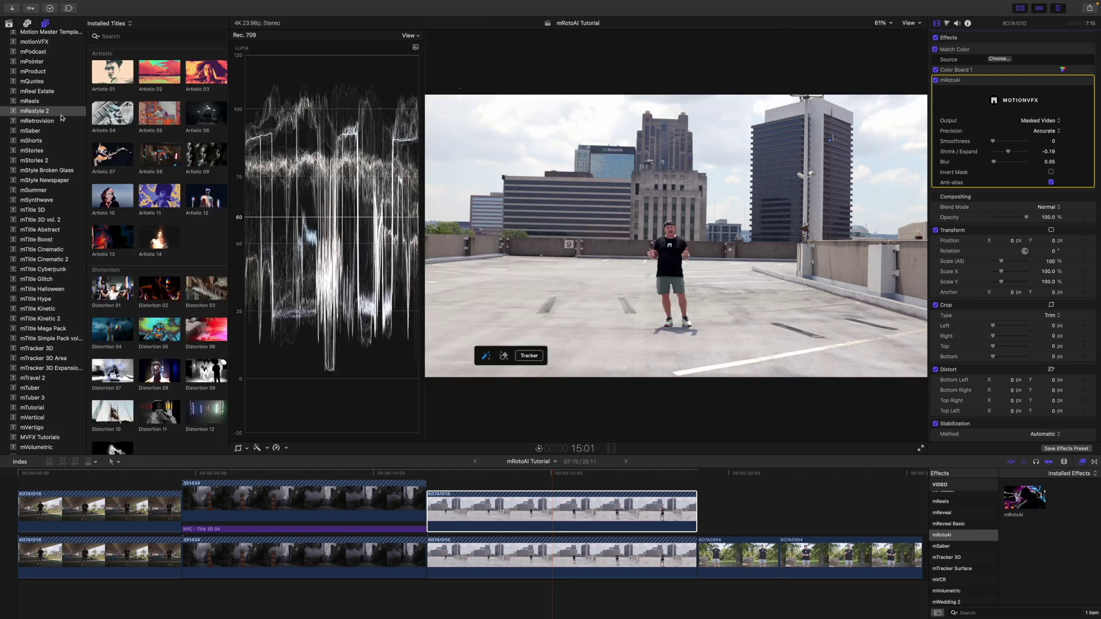
# Step: Place mRestyle 2 Artistic 02 over the rooftop clip, trim to its end, and combine into compound clip 'mRotoAI Tutorial Clip'
pyautogui.moveTo(155, 74); pyautogui.dragTo(436, 479)
pyautogui.press('super+7')
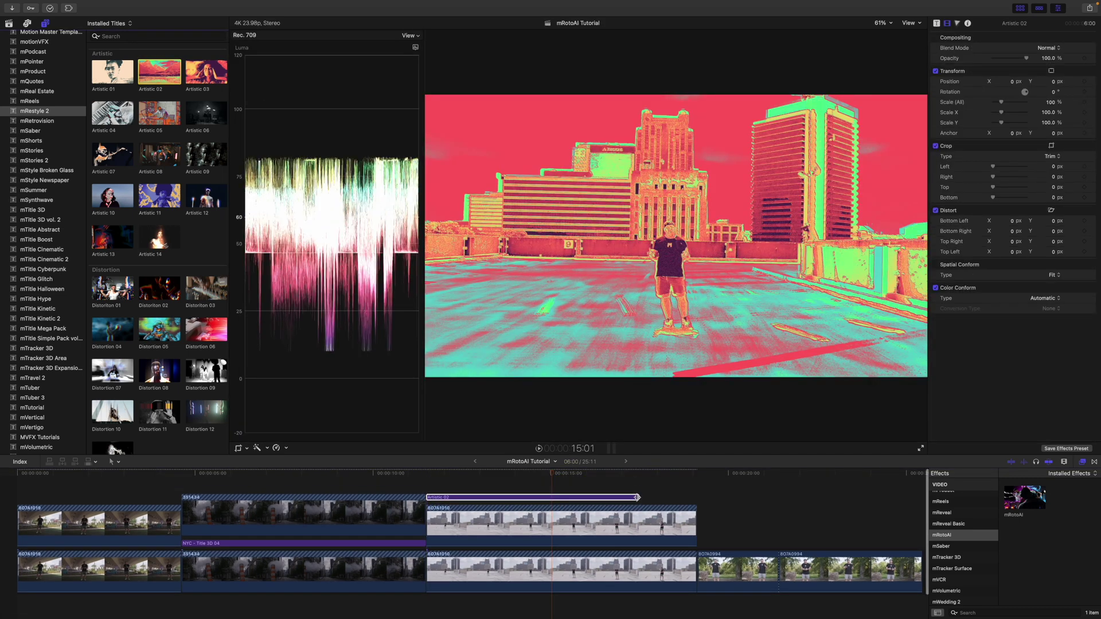
pyautogui.moveTo(637, 498); pyautogui.dragTo(696, 497)
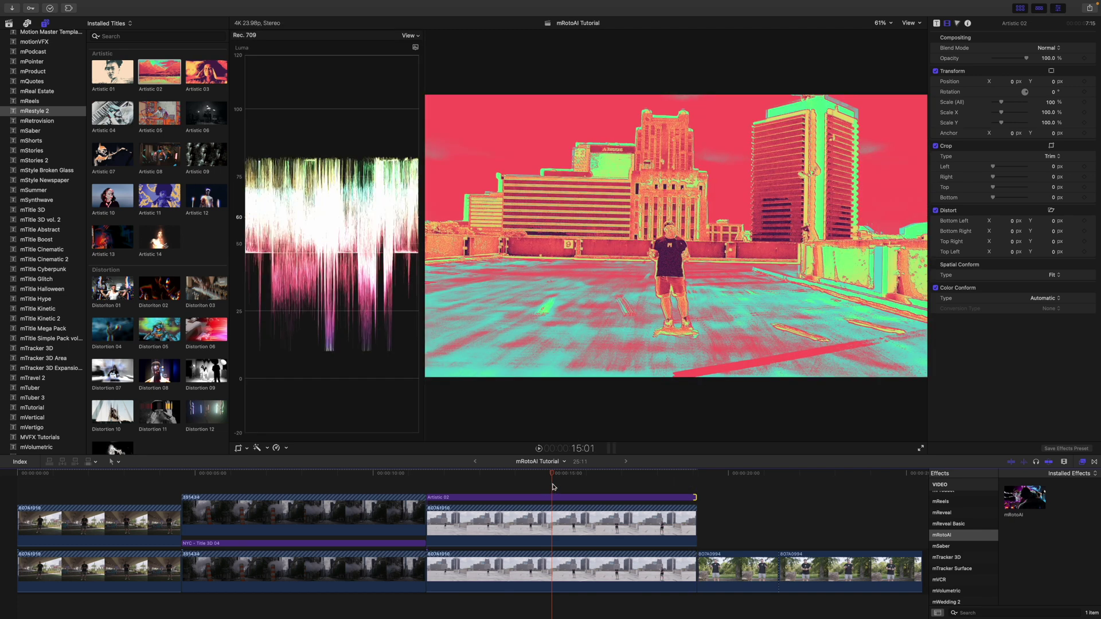
pyautogui.moveTo(536, 483); pyautogui.dragTo(549, 516)
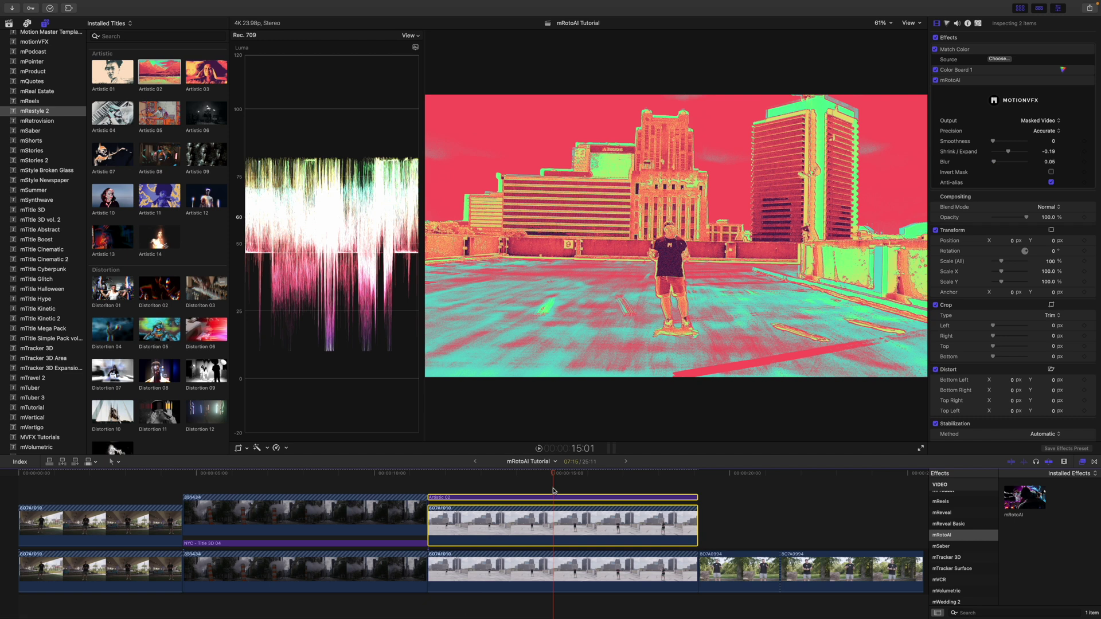
pyautogui.hotkey('alt', 'g')
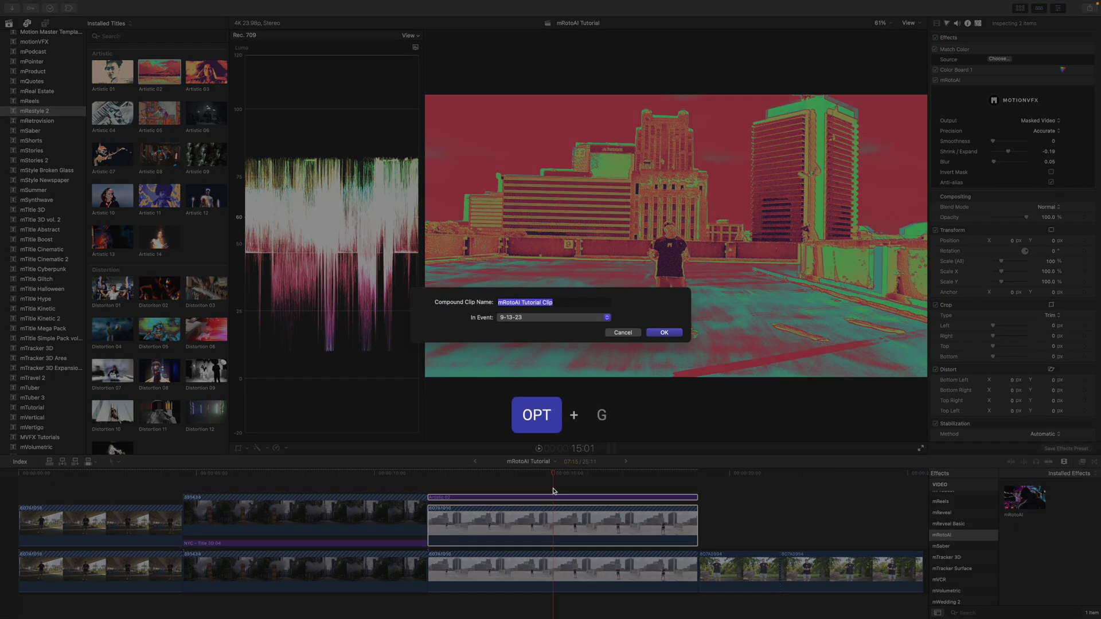
pyautogui.press('Return')
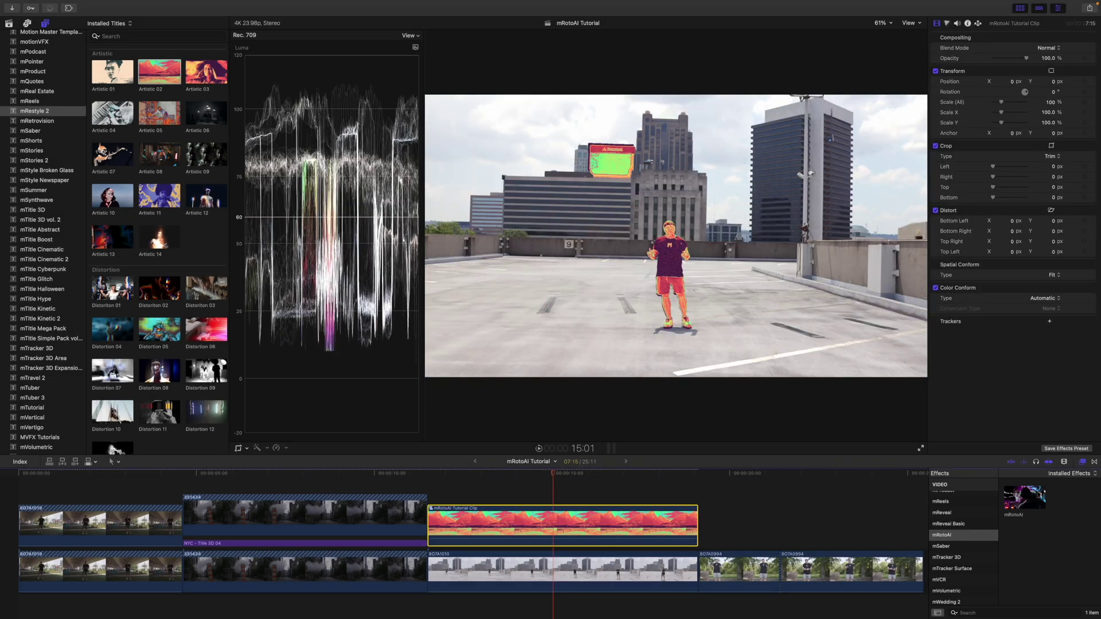
pyautogui.moveTo(553, 477); pyautogui.dragTo(532, 488)
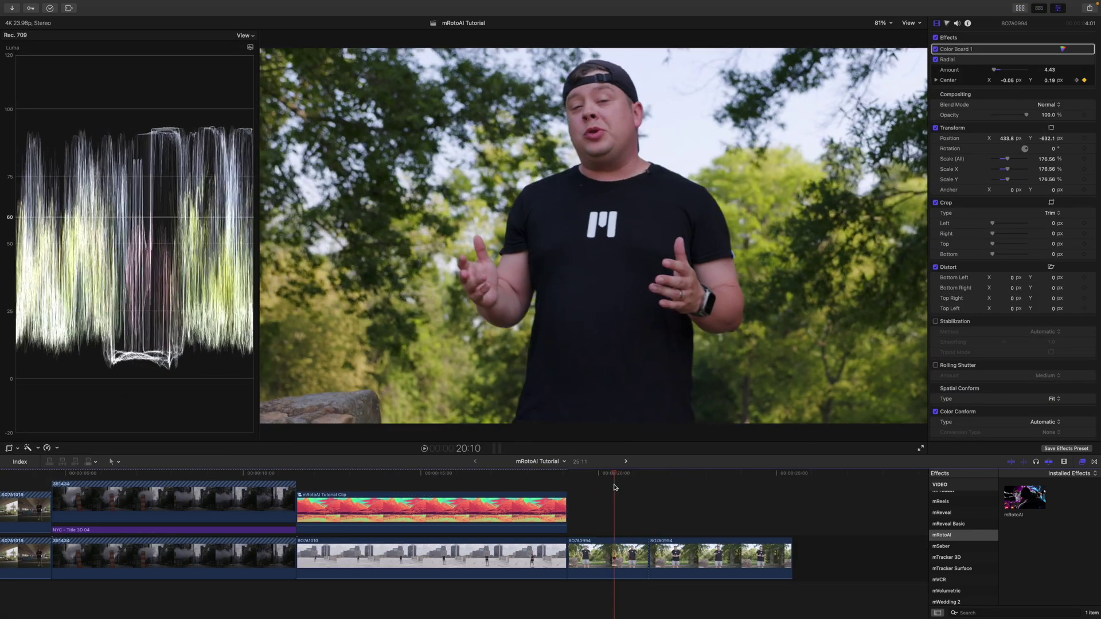
# Step: Stack a copy of the radial-blurred park clip above it, with Radial off and mRotoAI applied
pyautogui.moveTo(614, 487); pyautogui.dragTo(669, 552)
pyautogui.click(669, 552)
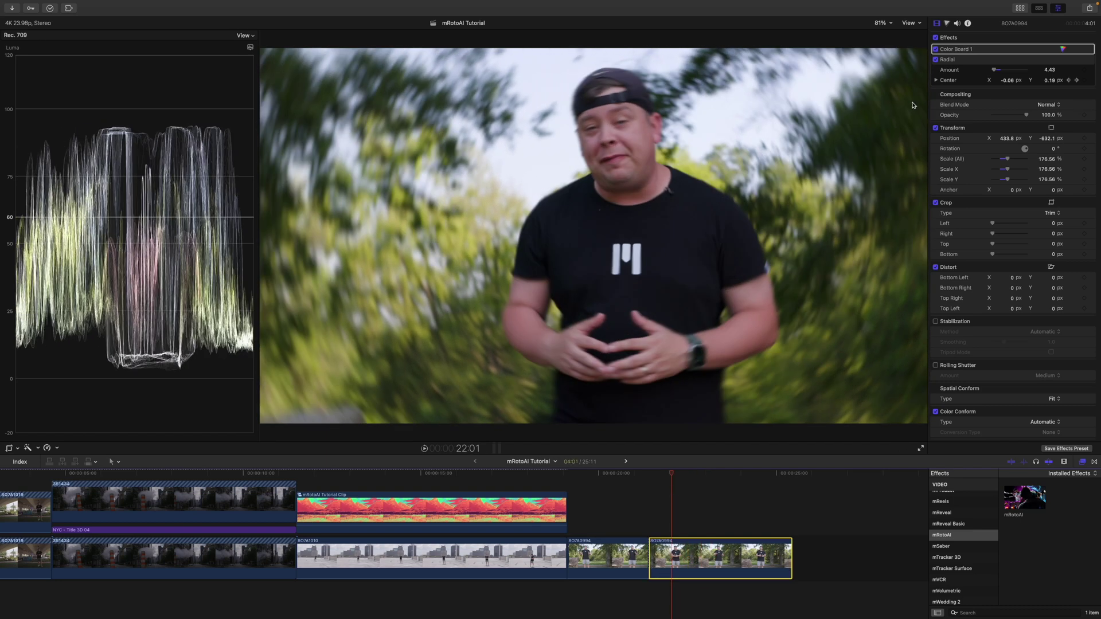
pyautogui.click(954, 60)
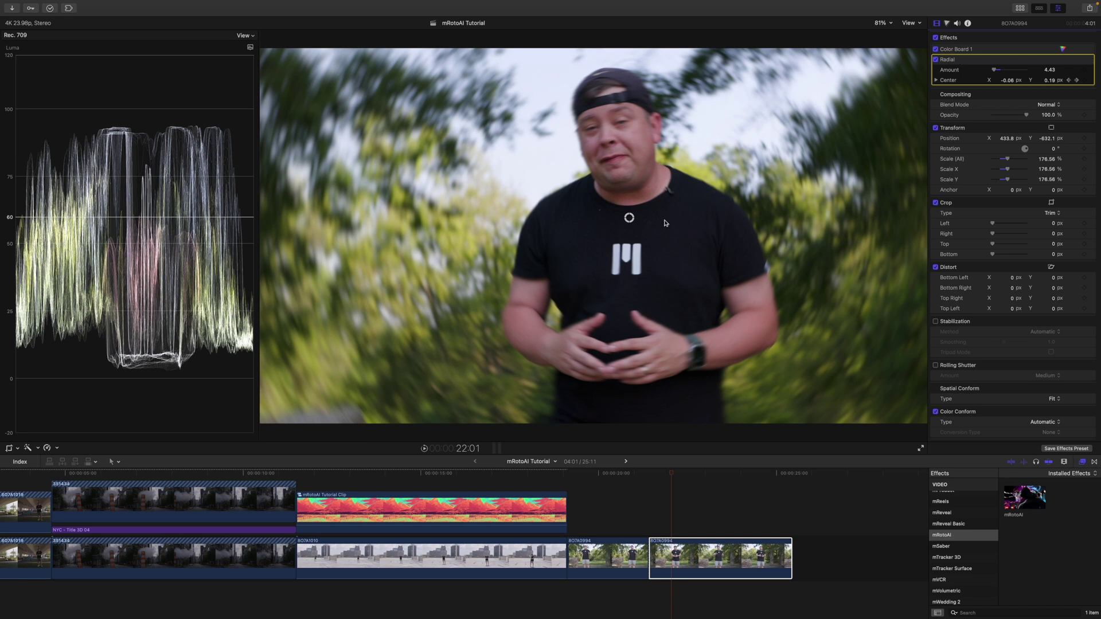
pyautogui.click(680, 561)
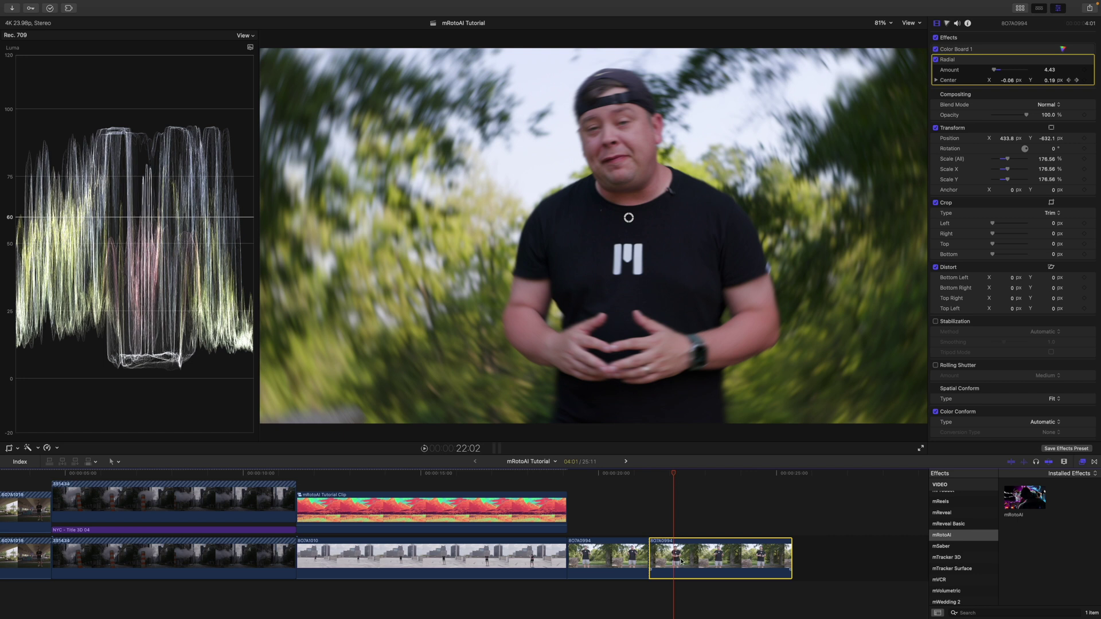
pyautogui.moveTo(681, 552); pyautogui.dragTo(676, 507)
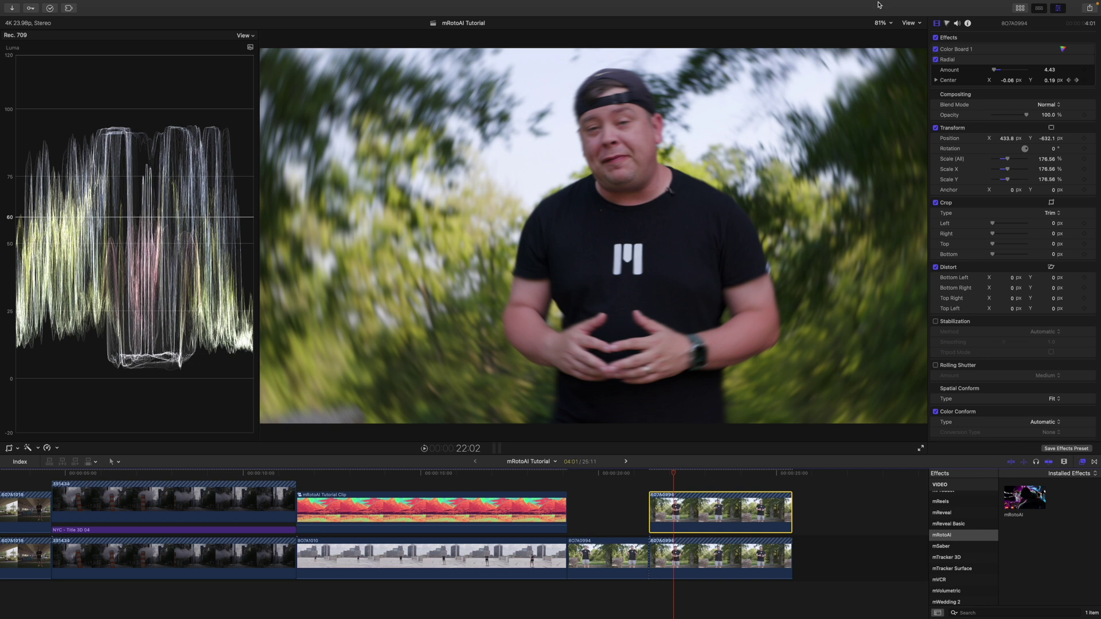
pyautogui.click(935, 59)
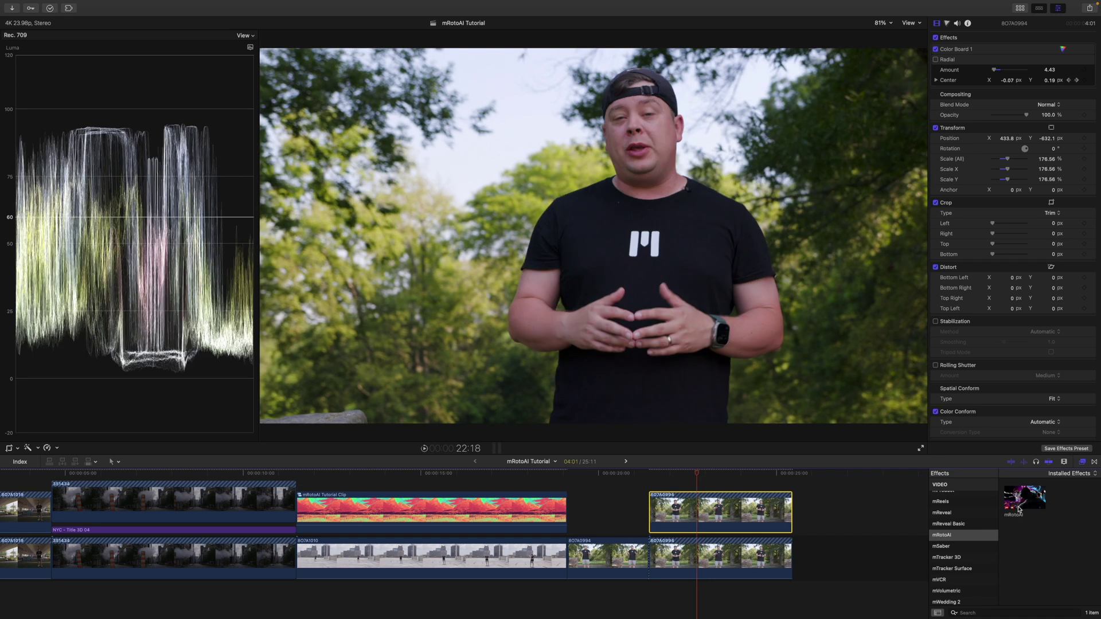
pyautogui.moveTo(1019, 509); pyautogui.dragTo(708, 523)
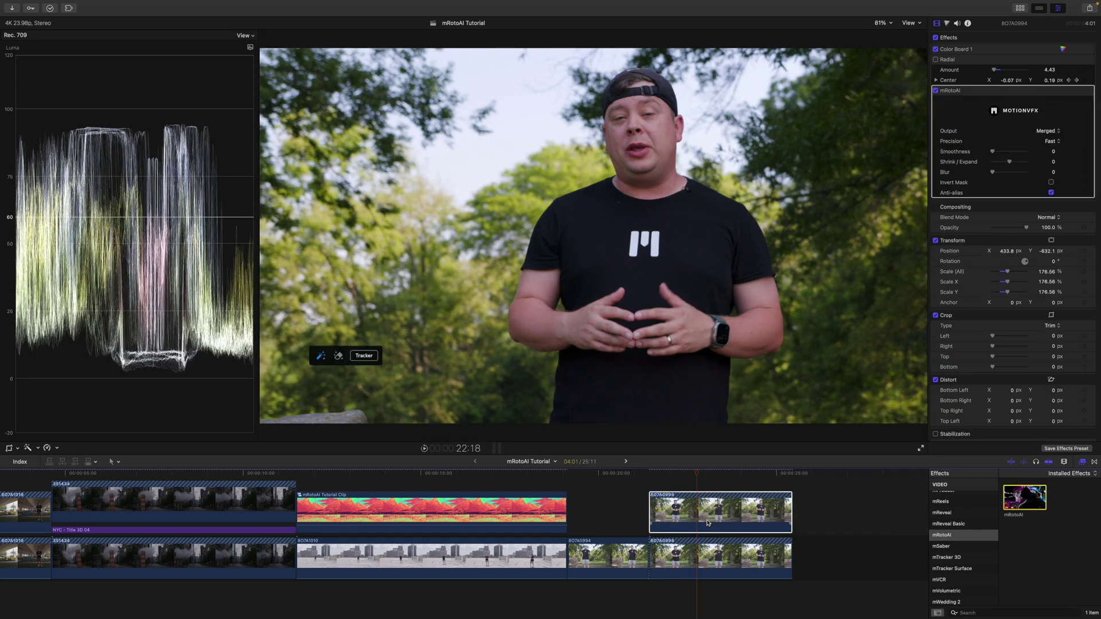
# Step: Set mRotoAI Precision to Accurate, paint over the presenter, and track the mask forward through 64 frames
pyautogui.click(1053, 142)
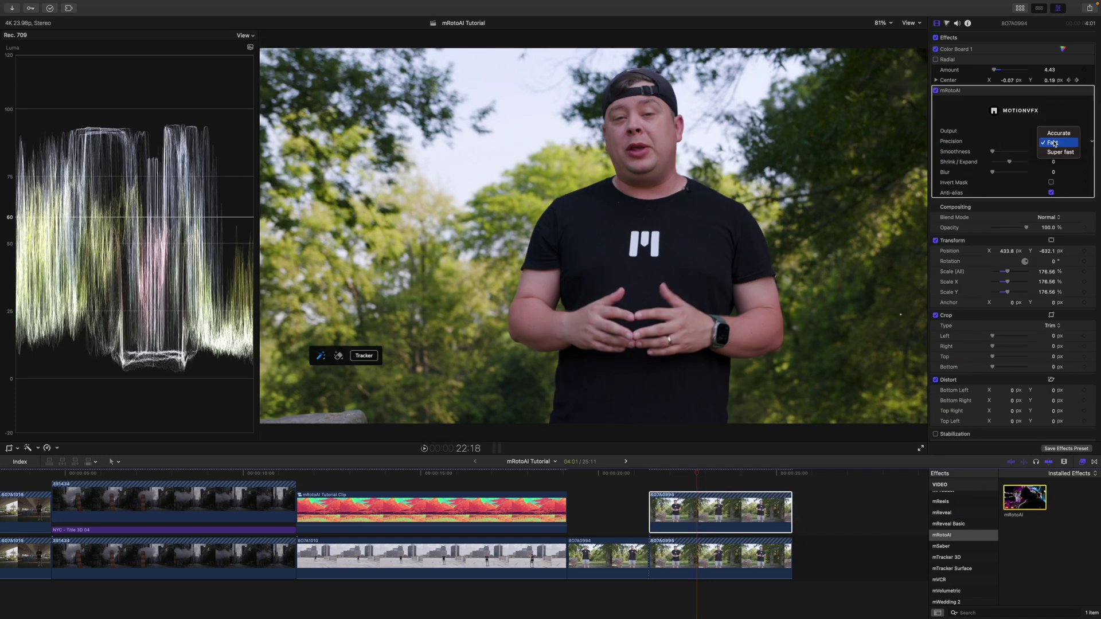
pyautogui.click(1057, 132)
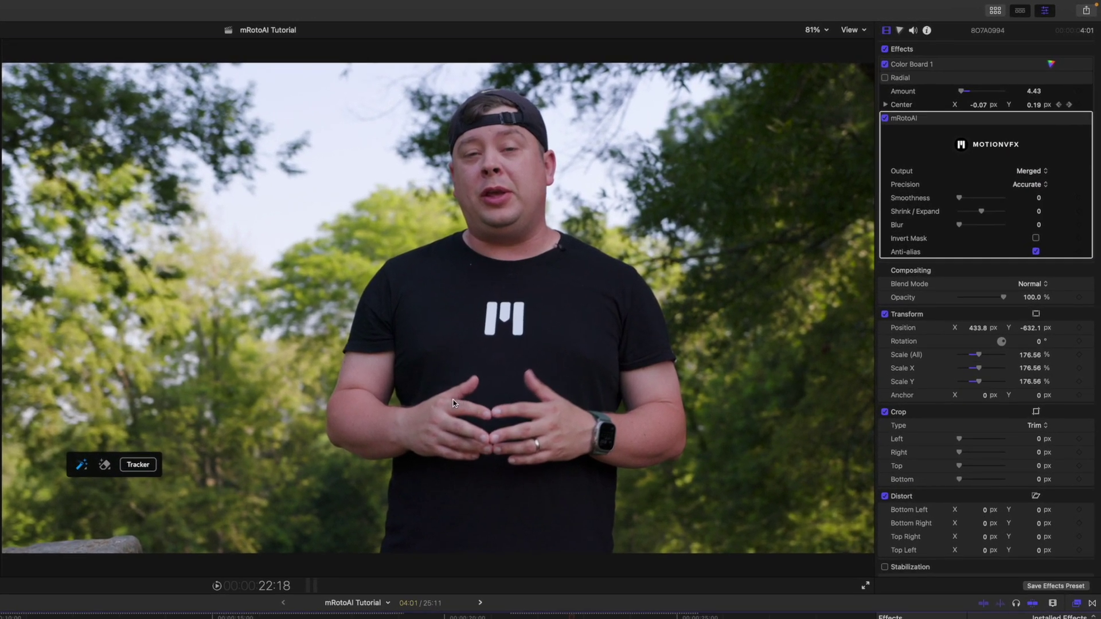
pyautogui.moveTo(453, 402)
pyautogui.mouseDown()
pyautogui.moveTo(420, 427)
pyautogui.moveTo(381, 430)
pyautogui.mouseUp()
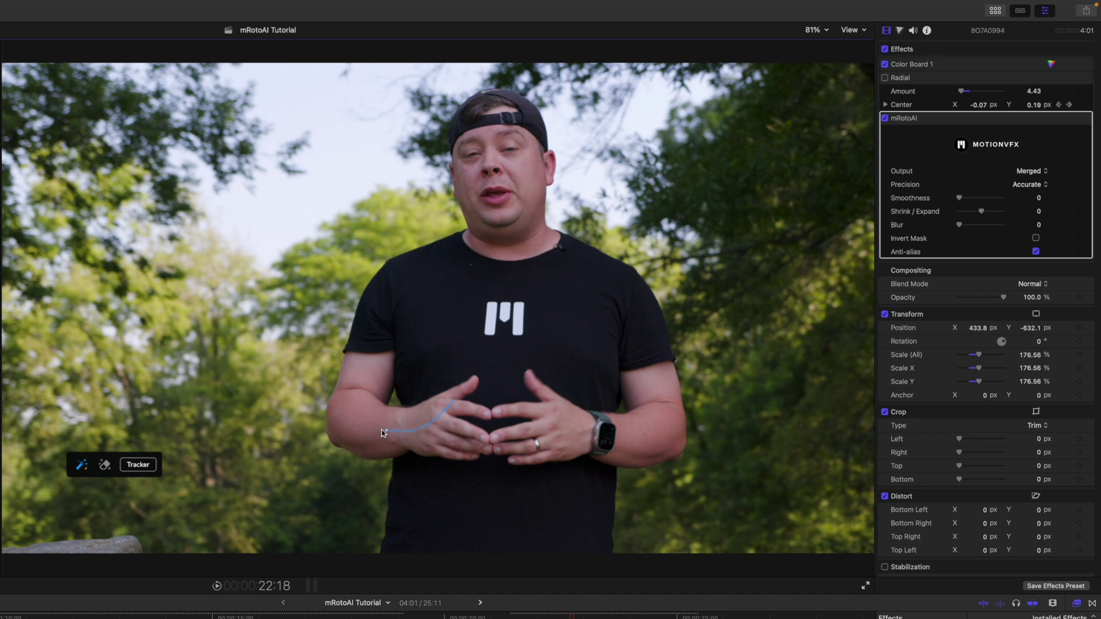
pyautogui.moveTo(365, 363)
pyautogui.mouseDown()
pyautogui.moveTo(393, 323)
pyautogui.moveTo(453, 338)
pyautogui.moveTo(426, 518)
pyautogui.moveTo(548, 523)
pyautogui.moveTo(569, 432)
pyautogui.moveTo(514, 231)
pyautogui.mouseUp()
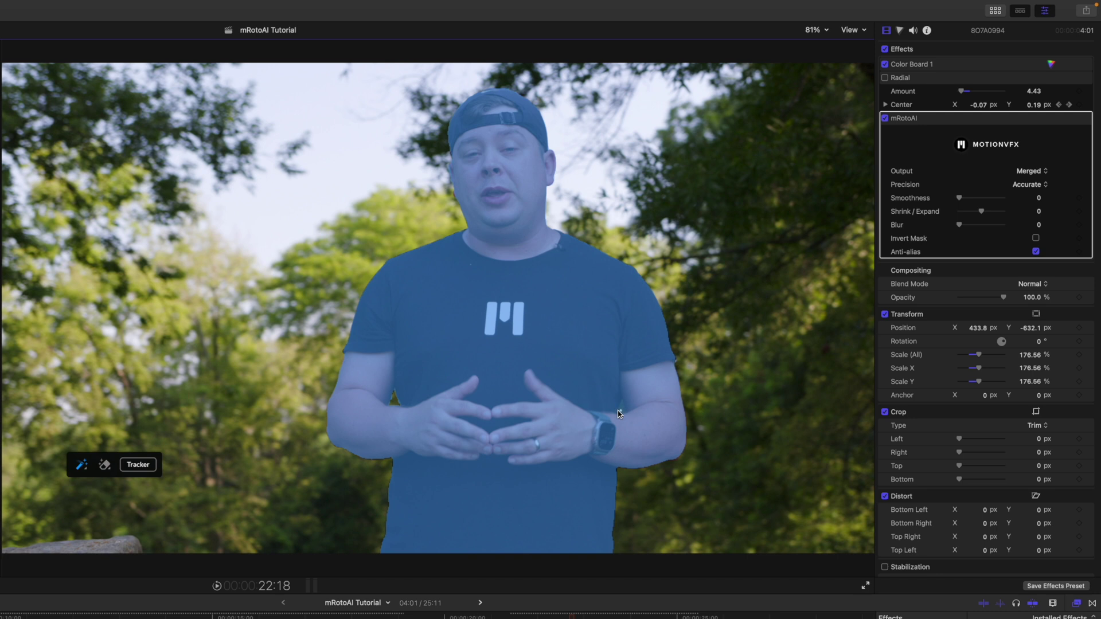
pyautogui.click(105, 465)
pyautogui.click(138, 468)
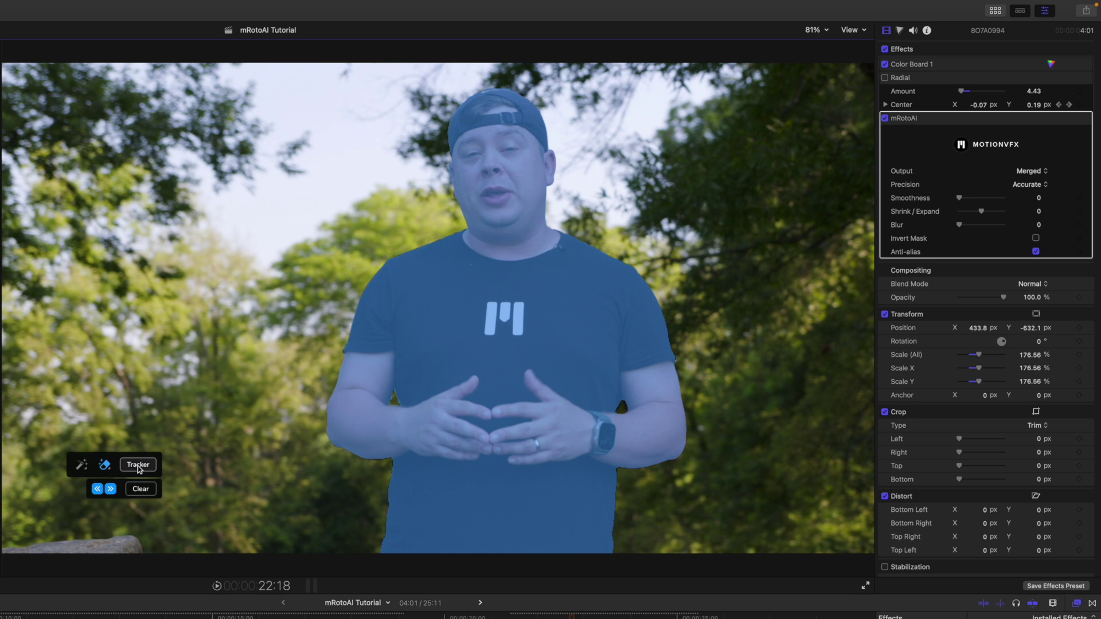
pyautogui.click(114, 489)
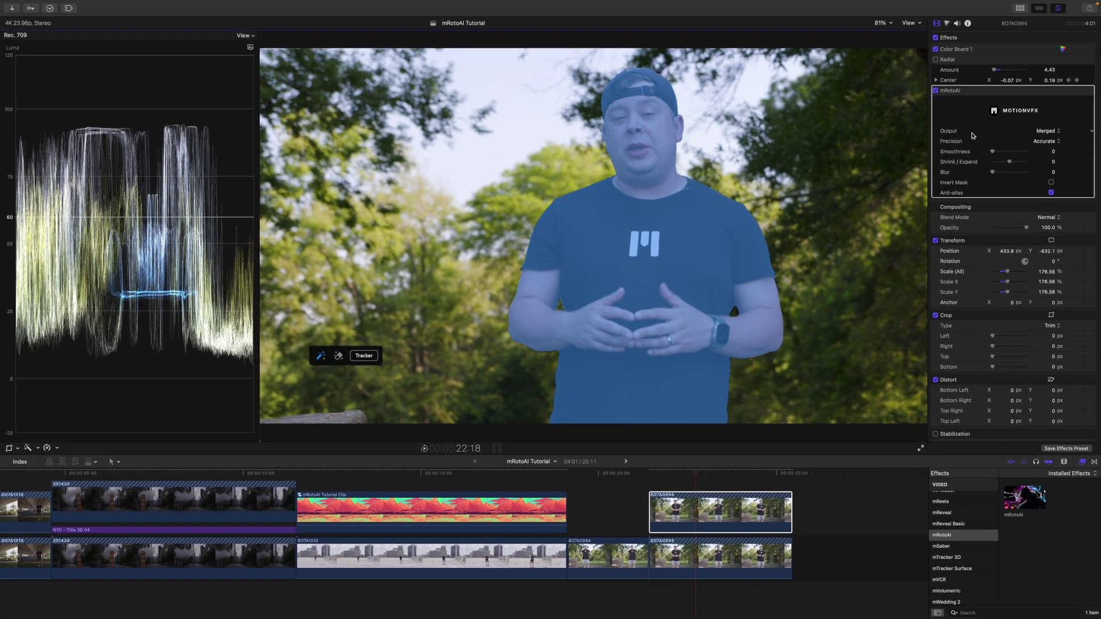
# Step: Set the park copy's Output to Masked Video, then toggle the effect and top clip to compare
pyautogui.click(1045, 132)
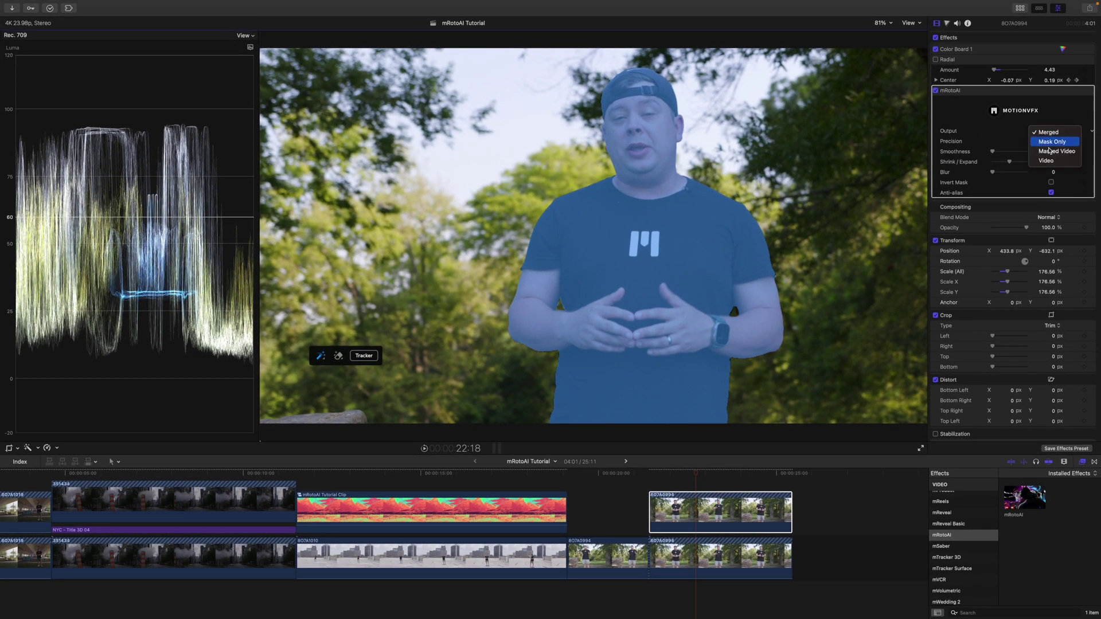
pyautogui.click(1050, 151)
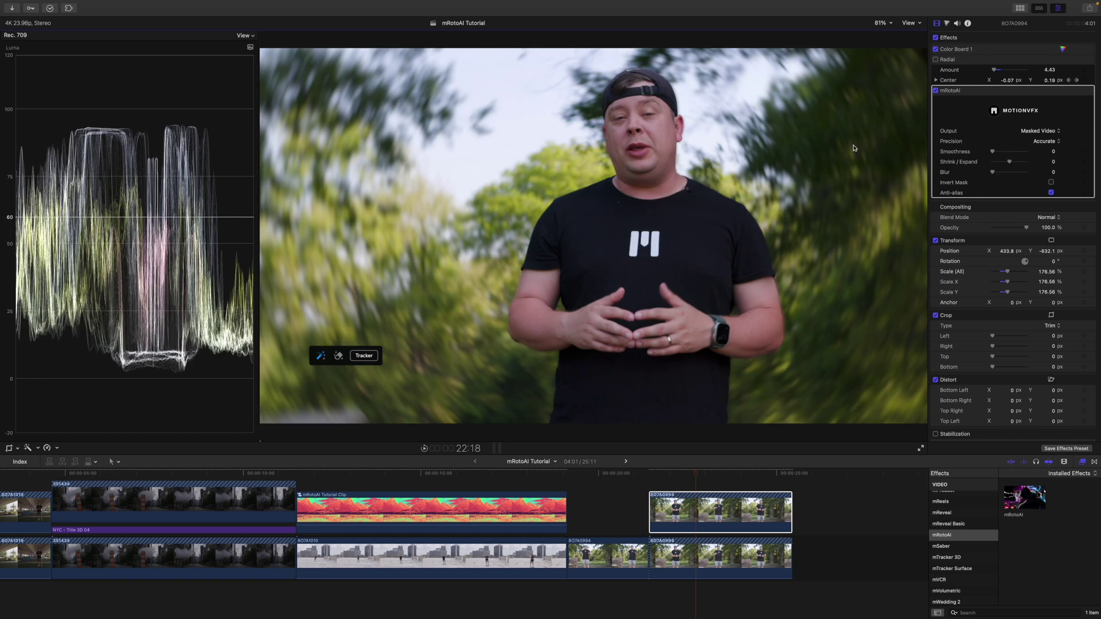
pyautogui.click(936, 91)
pyautogui.click(935, 91)
pyautogui.click(698, 506)
pyautogui.press('v')
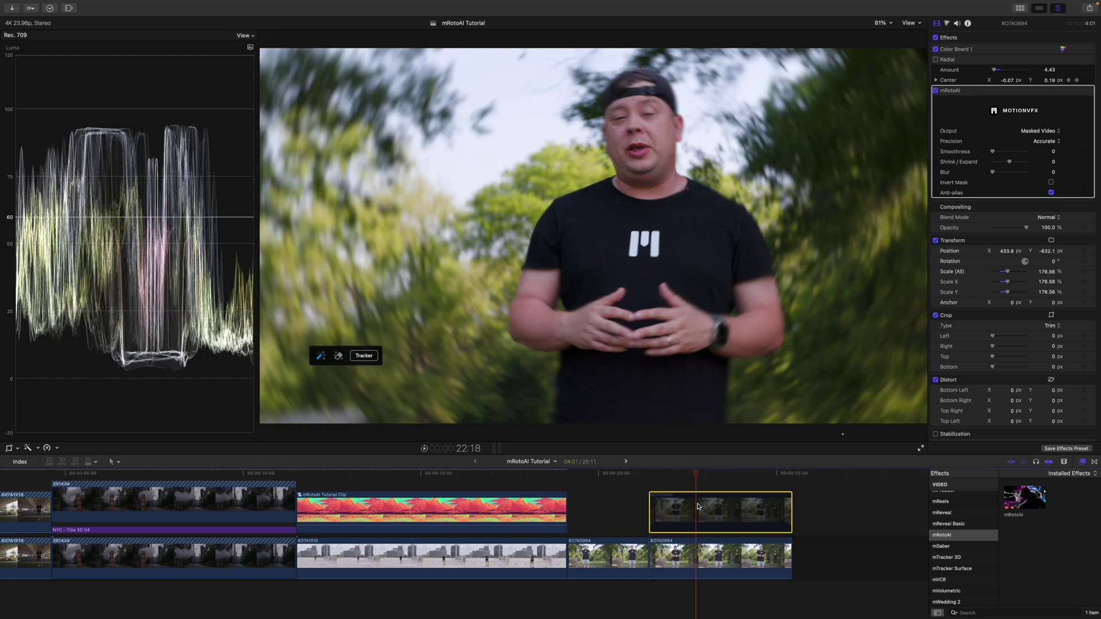
pyautogui.press('v')
pyautogui.press('v')
pyautogui.press('v')
pyautogui.press('v')
pyautogui.press('v')
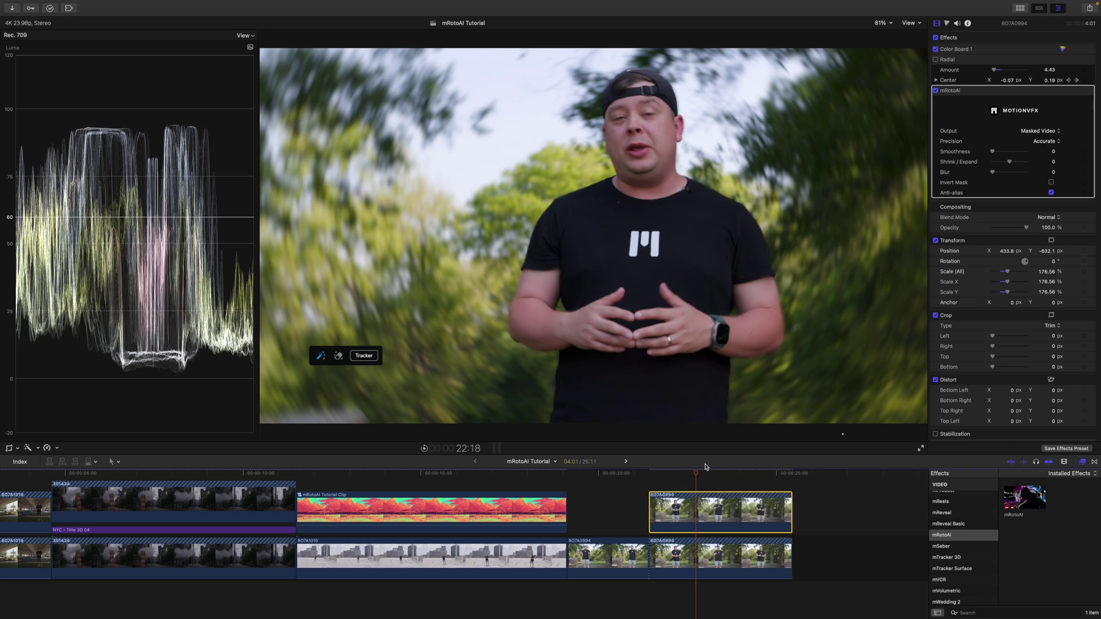
pyautogui.moveTo(696, 475); pyautogui.dragTo(721, 483)
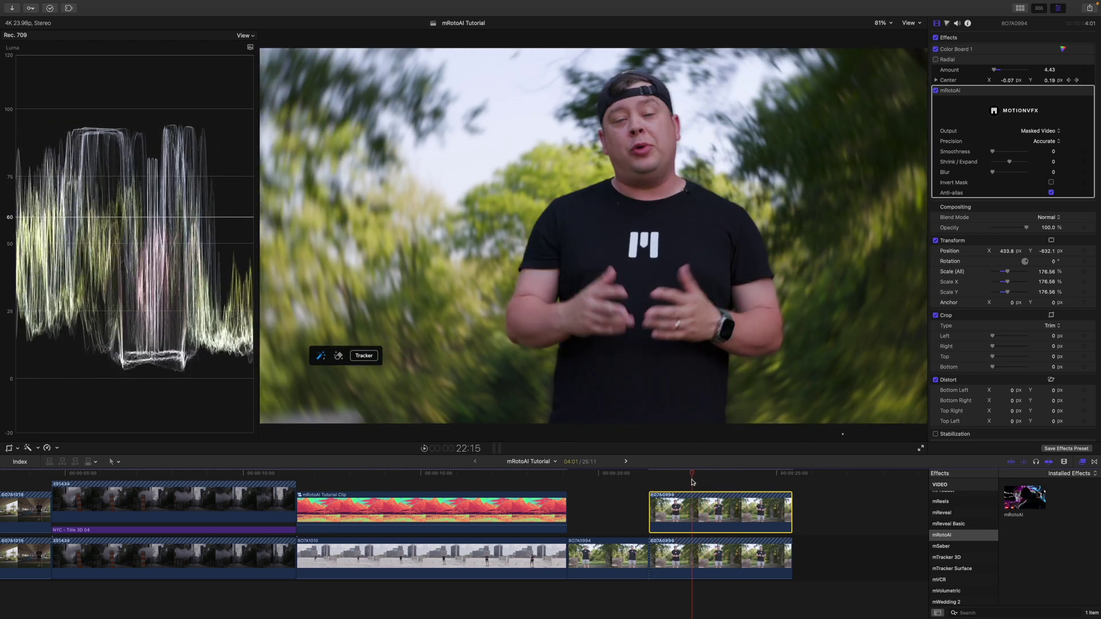
pyautogui.moveTo(692, 481); pyautogui.dragTo(661, 483)
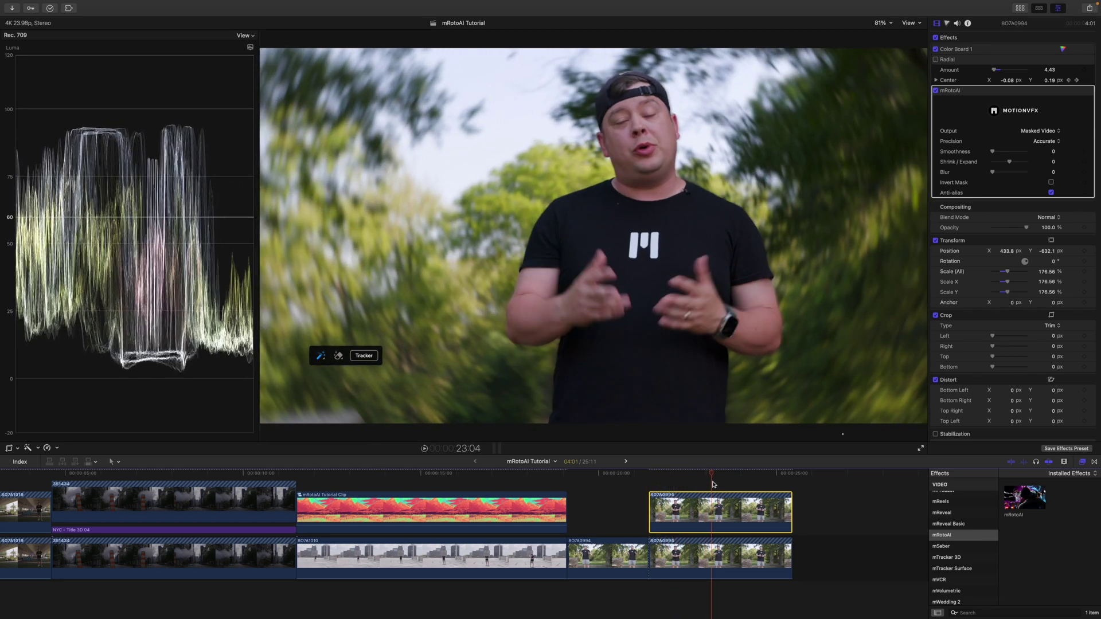